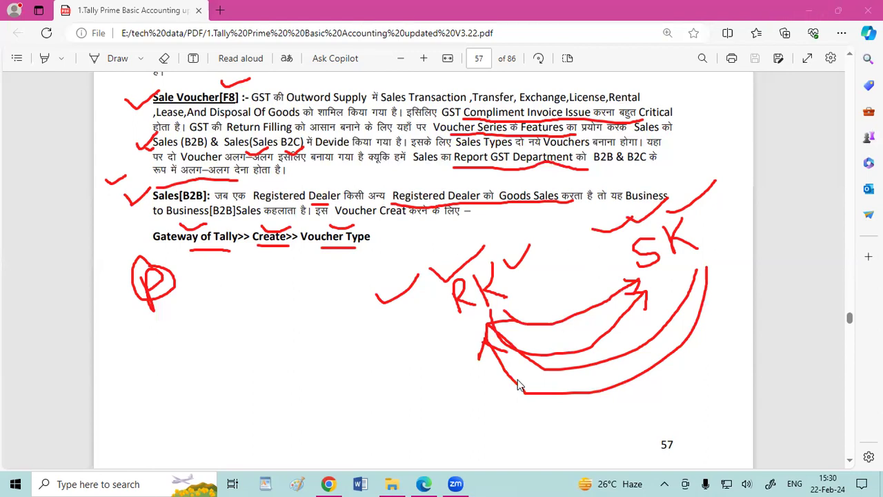
- Show the desktop, launch TallyPrime and clear the red annotations
{"action": "key", "text": "super+d"}
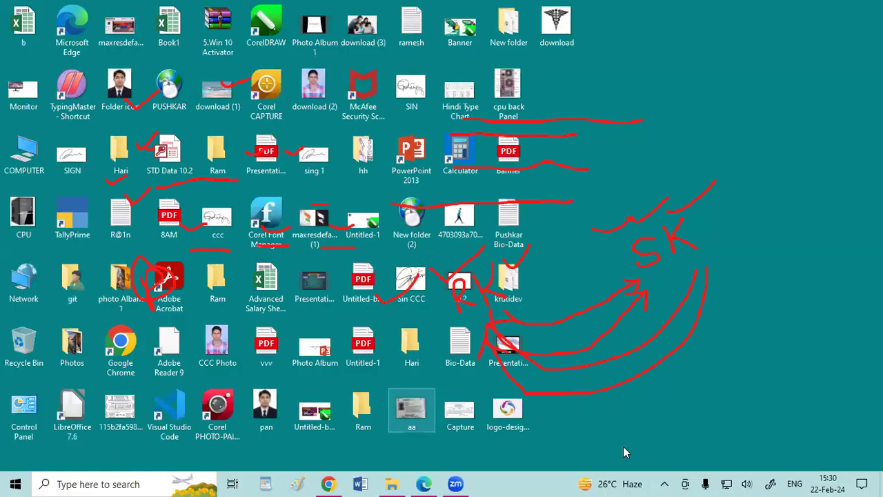
{"action": "key", "text": "super+d"}
{"action": "left_click", "coordinate": [811, 6]}
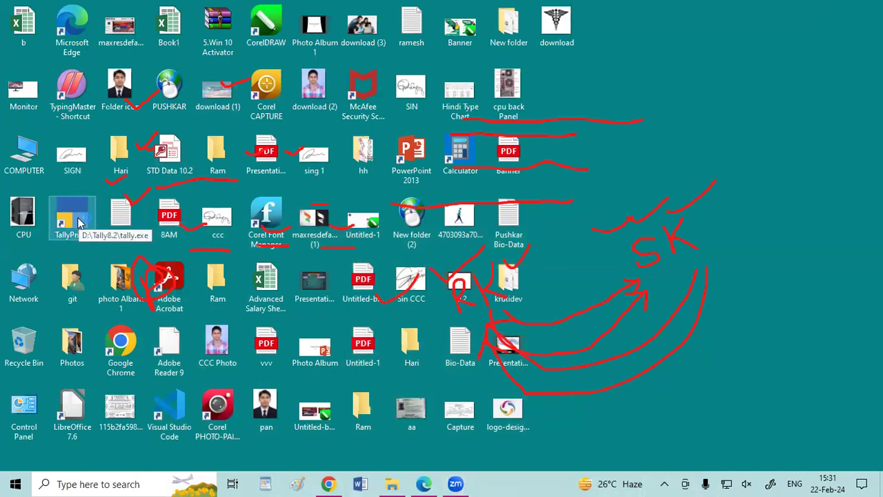
{"action": "double_click", "coordinate": [78, 222]}
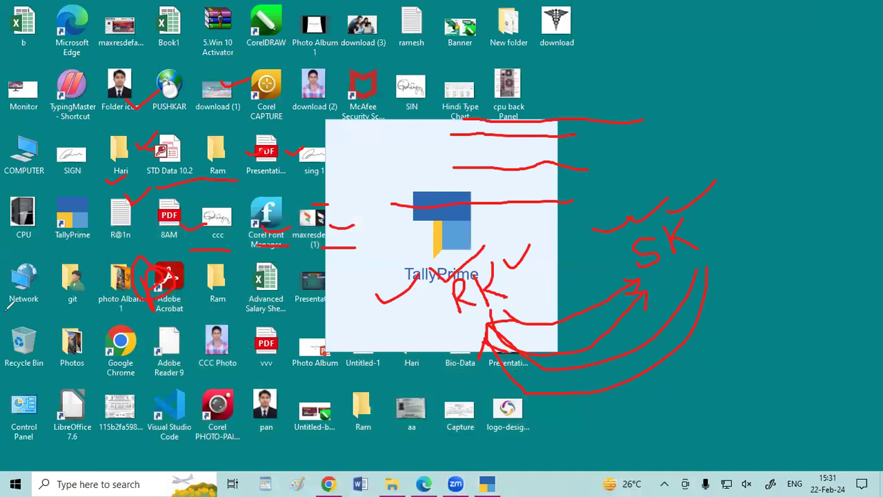
{"action": "key", "text": "Escape"}
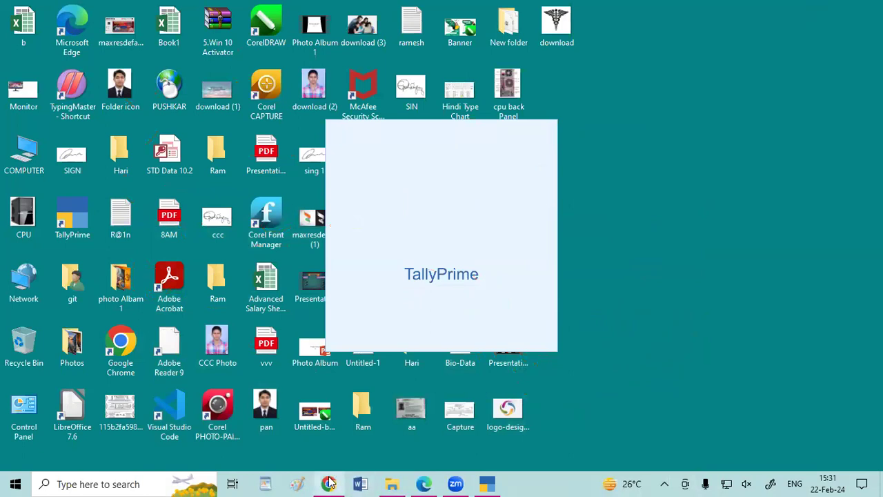
- Switch to the Tally Prime Basic Accounting PDF in Edge and view the Sales[B2B] voucher type example on page 58
{"action": "key", "text": "alt+Tab"}
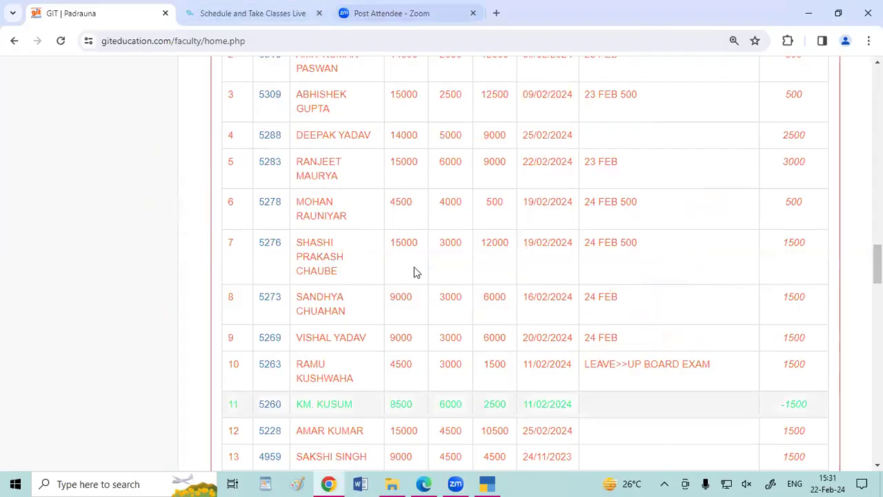
{"action": "key", "text": "alt+Tab"}
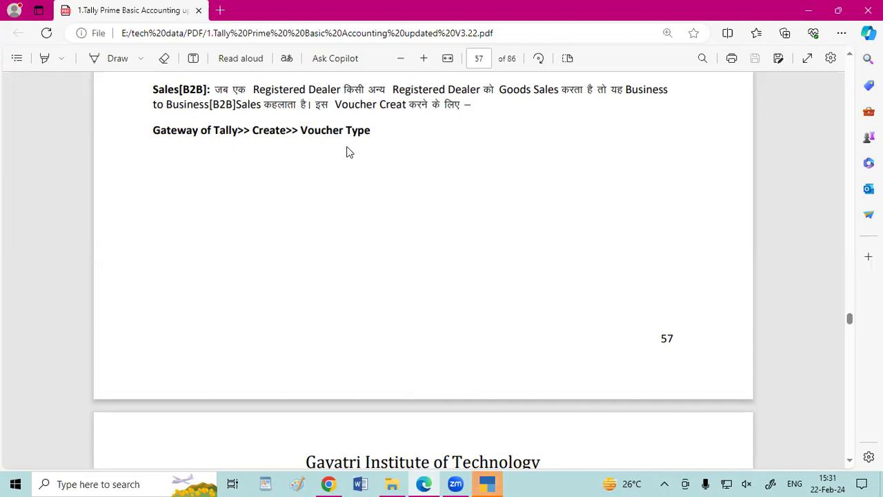
{"action": "scroll", "coordinate": [347, 151], "scroll_direction": "down", "scroll_amount": 5}
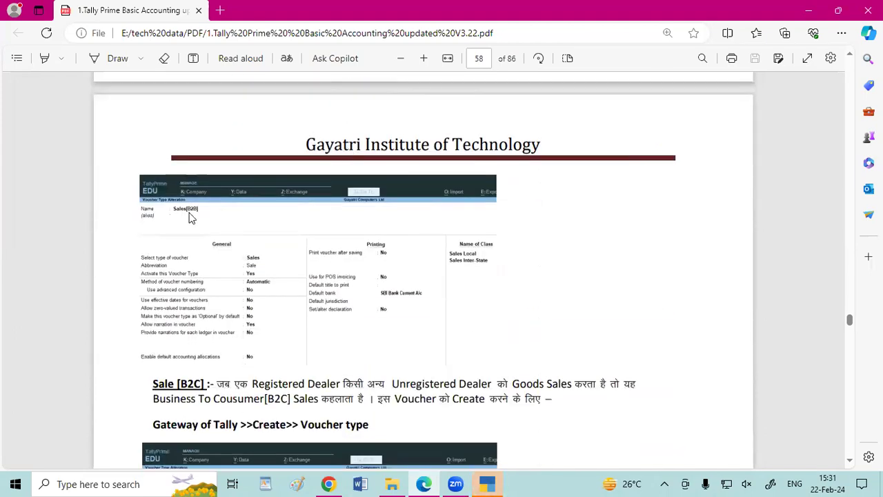
- Switch to TallyPrime, continue in Educational Mode and shut the company Gayatri Computers
{"action": "left_click", "coordinate": [476, 482]}
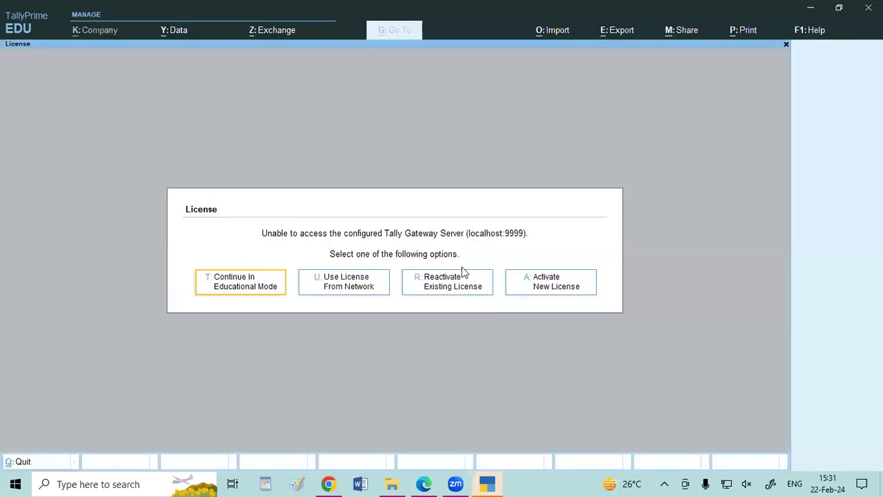
{"action": "left_click", "coordinate": [248, 282]}
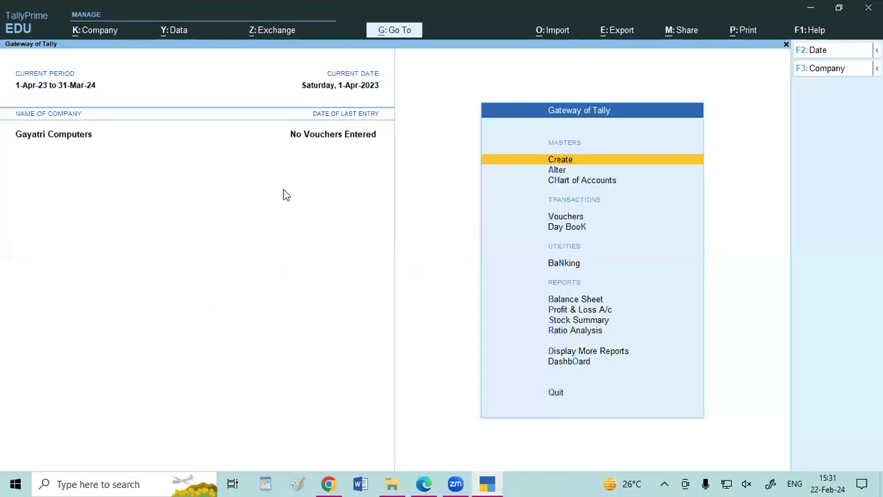
{"action": "key", "text": "alt+F3"}
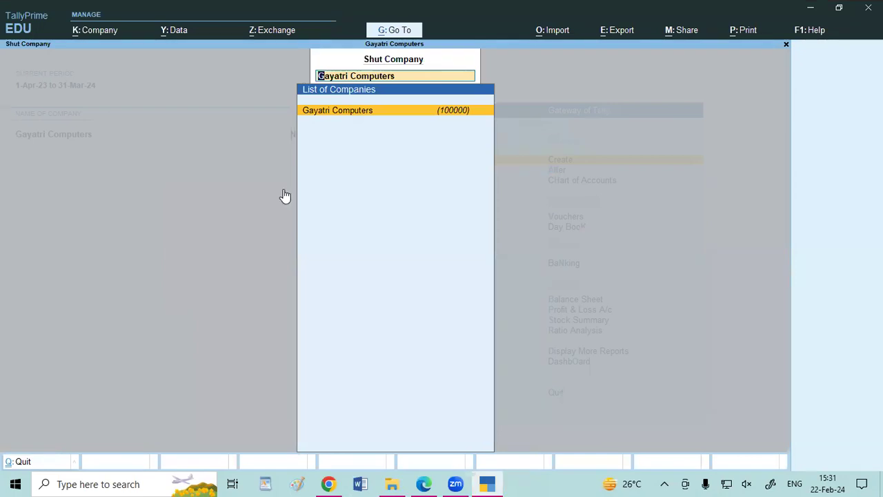
{"action": "key", "text": "Return"}
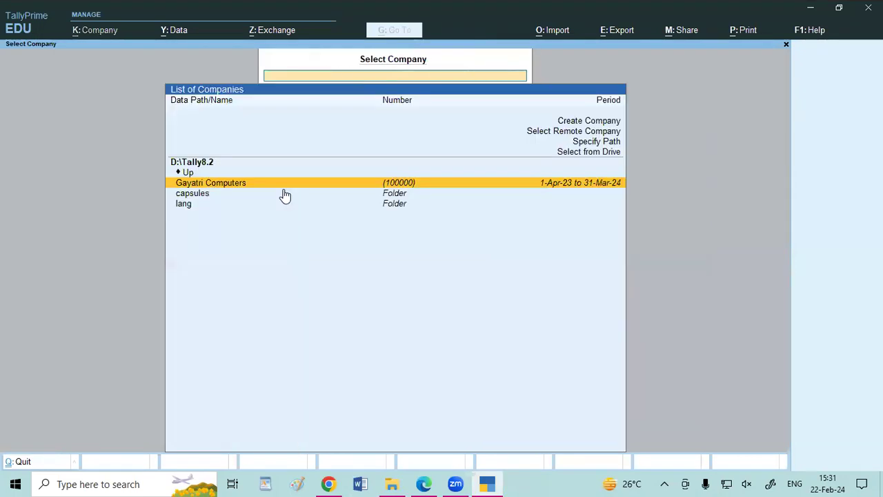
- Browse the folders on drive D: and load the company Gayatri Computer Pvt Ltd
{"action": "left_click", "coordinate": [609, 152]}
{"action": "key", "text": "Down"}
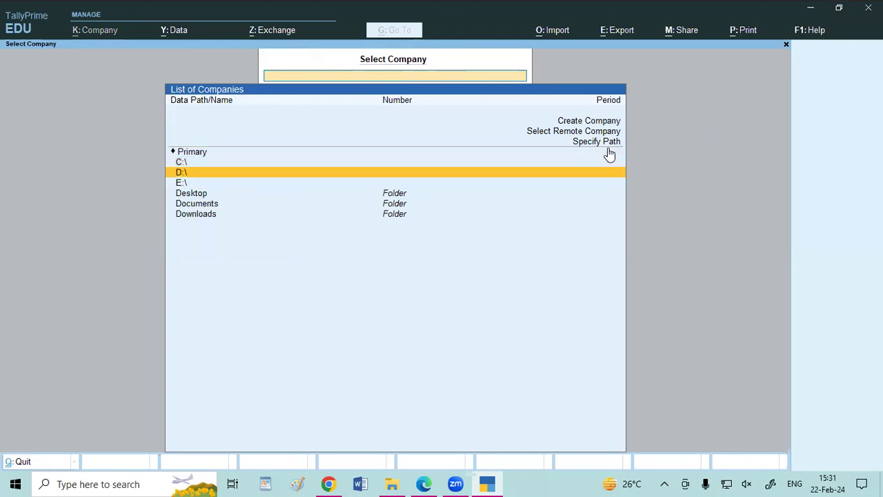
{"action": "key", "text": "Return"}
{"action": "key", "text": "Down"}
{"action": "key", "text": "Down"}
{"action": "key", "text": "Down"}
{"action": "key", "text": "Down"}
{"action": "key", "text": "Down"}
{"action": "key", "text": "Down"}
{"action": "key", "text": "Down"}
{"action": "key", "text": "Down"}
{"action": "key", "text": "Down"}
{"action": "key", "text": "Down"}
{"action": "key", "text": "Down"}
{"action": "key", "text": "Down"}
{"action": "key", "text": "Down"}
{"action": "key", "text": "Down"}
{"action": "key", "text": "Down"}
{"action": "key", "text": "Down"}
{"action": "key", "text": "Down"}
{"action": "key", "text": "Down"}
{"action": "key", "text": "Down"}
{"action": "key", "text": "Down"}
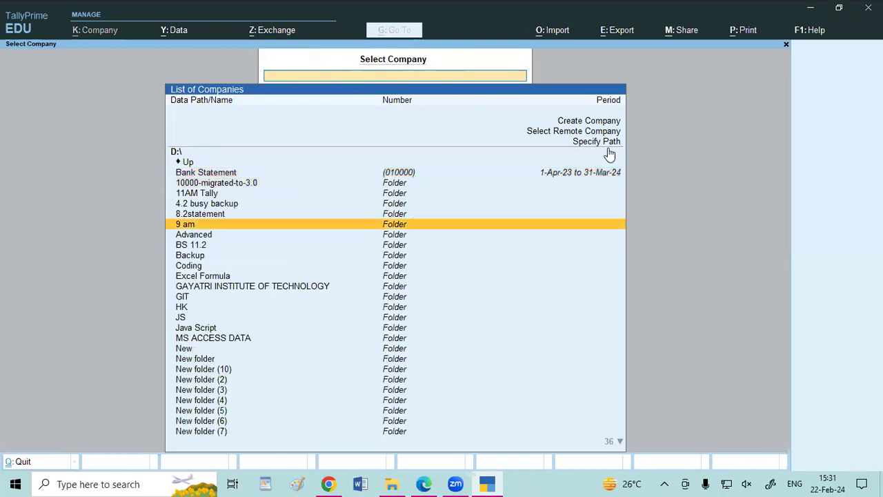
{"action": "key", "text": "Down"}
{"action": "key", "text": "Down"}
{"action": "key", "text": "Down"}
{"action": "key", "text": "Down"}
{"action": "key", "text": "Down"}
{"action": "key", "text": "Down"}
{"action": "key", "text": "Down"}
{"action": "key", "text": "Down"}
{"action": "key", "text": "Down"}
{"action": "key", "text": "Down"}
{"action": "key", "text": "Down"}
{"action": "key", "text": "Down"}
{"action": "key", "text": "Down"}
{"action": "key", "text": "Down"}
{"action": "key", "text": "Down"}
{"action": "key", "text": "Down"}
{"action": "key", "text": "Down"}
{"action": "key", "text": "Down"}
{"action": "key", "text": "Down"}
{"action": "key", "text": "Down"}
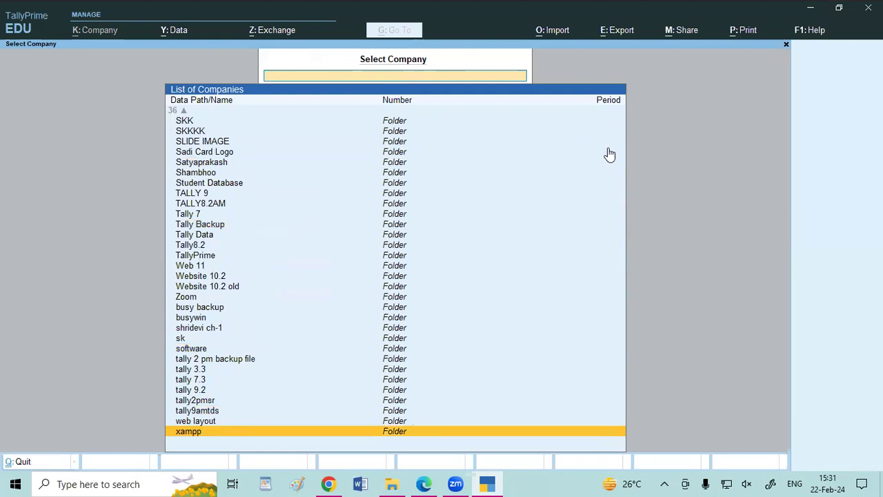
{"action": "key", "text": "Up"}
{"action": "key", "text": "Up"}
{"action": "key", "text": "Up"}
{"action": "key", "text": "Up"}
{"action": "key", "text": "Up"}
{"action": "key", "text": "Up"}
{"action": "key", "text": "Return"}
{"action": "key", "text": "Return"}
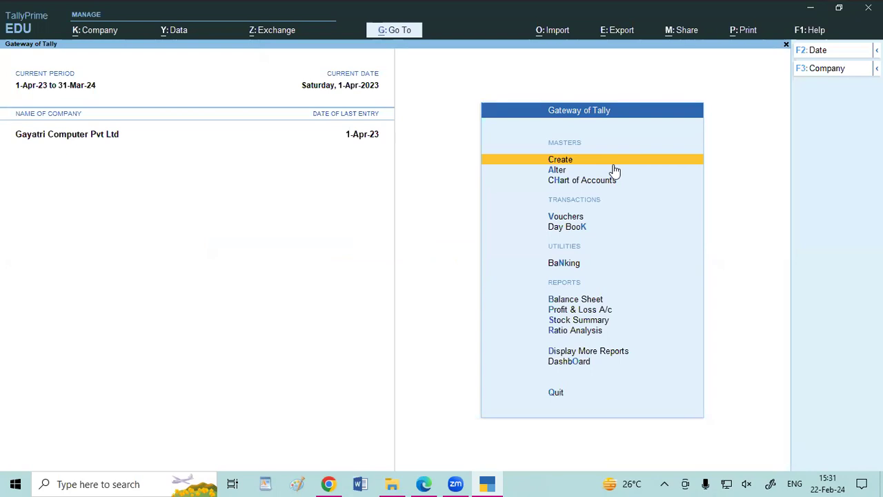
- Start a new voucher type master named SALES (B2B) and base it on the Sales voucher type
{"action": "key", "text": "Return"}
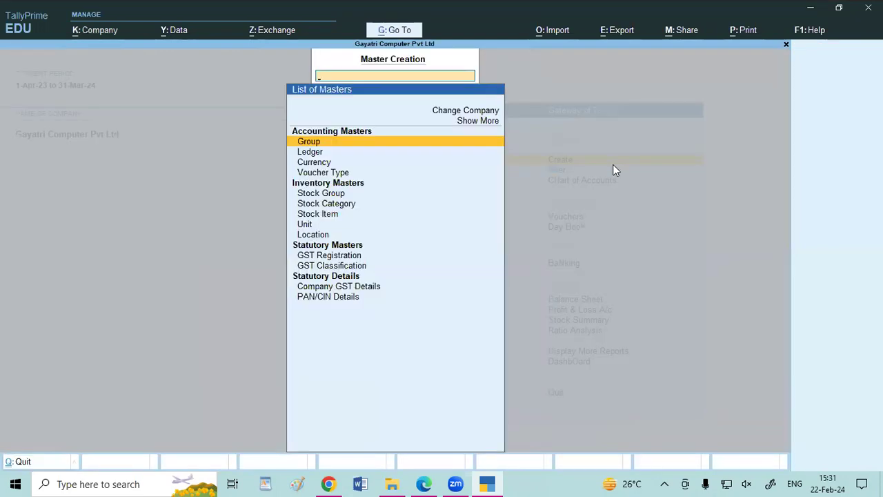
{"action": "key", "text": "Down"}
{"action": "key", "text": "Down"}
{"action": "key", "text": "Down"}
{"action": "key", "text": "Return"}
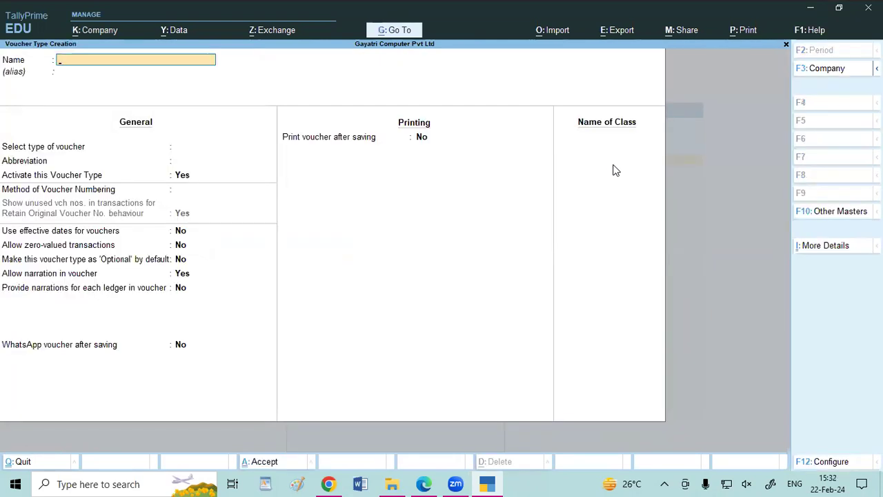
{"action": "type", "text": "SALES (B2B)"}
{"action": "key", "text": "Return"}
{"action": "key", "text": "Return"}
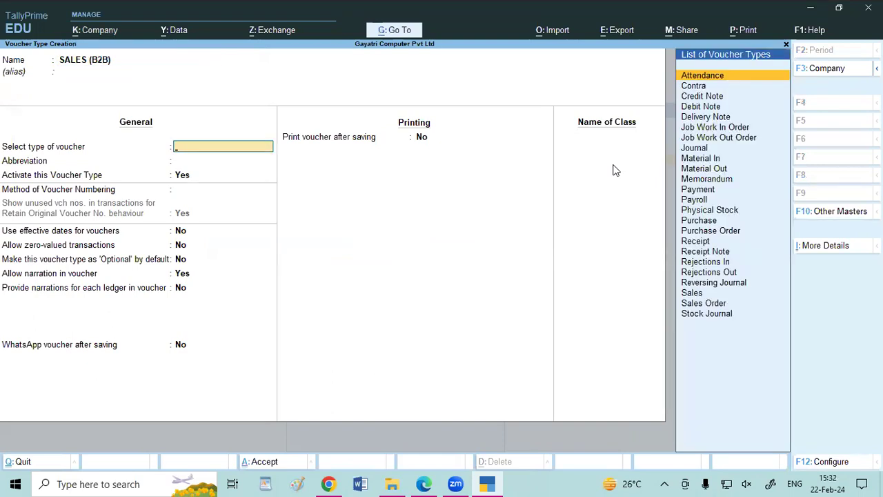
{"action": "type", "text": "SAL"}
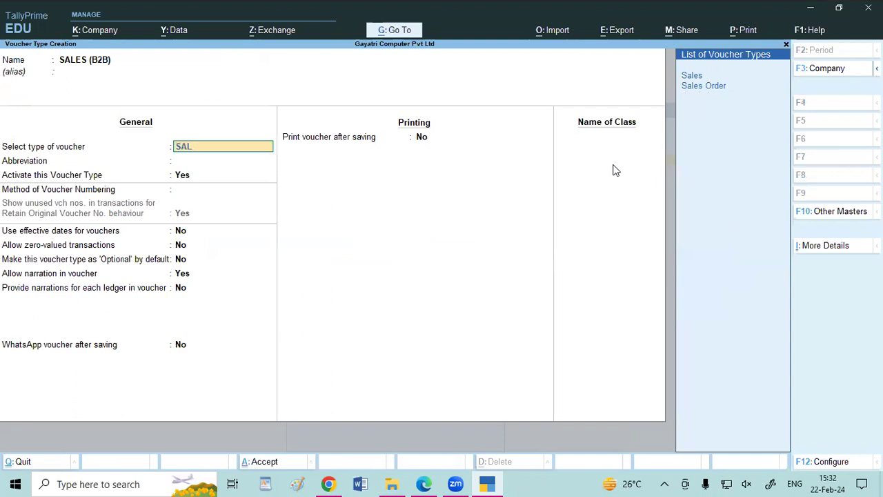
{"action": "key", "text": "Return"}
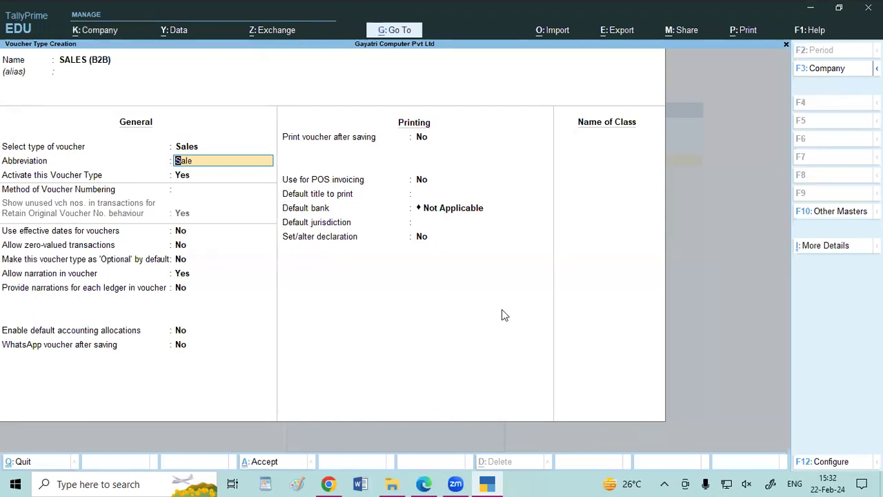
- Check the Sales[B2B] voucher type settings in the PDF in Edge and return to TallyPrime
{"action": "left_click", "coordinate": [326, 483]}
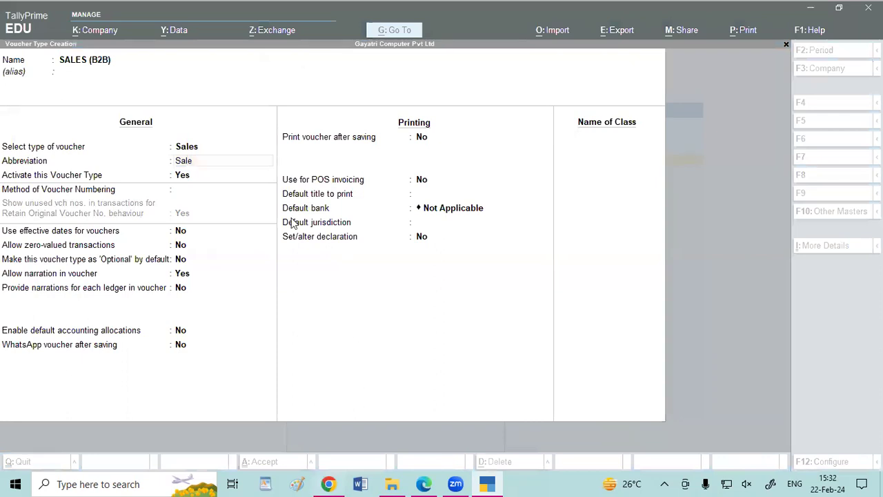
{"action": "key", "text": "alt+Tab"}
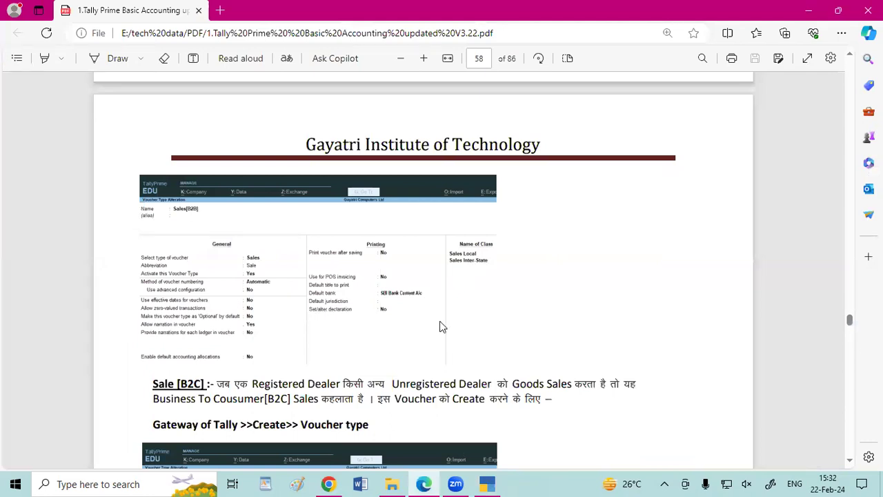
{"action": "key", "text": "alt+Tab"}
- Accept the default general and printing settings, with Automatic voucher numbering and the default bank as Not Applicable
{"action": "key", "text": "Return"}
{"action": "key", "text": "Return"}
{"action": "key", "text": "Return"}
{"action": "key", "text": "Return"}
{"action": "key", "text": "Return"}
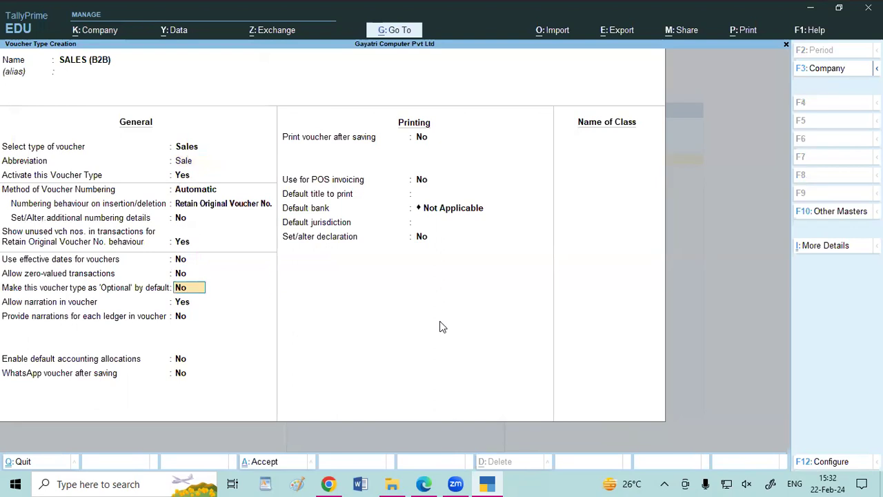
{"action": "key", "text": "Return"}
{"action": "key", "text": "Return"}
{"action": "key", "text": "Return"}
{"action": "key", "text": "Return"}
{"action": "key", "text": "Return"}
{"action": "key", "text": "Return"}
{"action": "key", "text": "Return"}
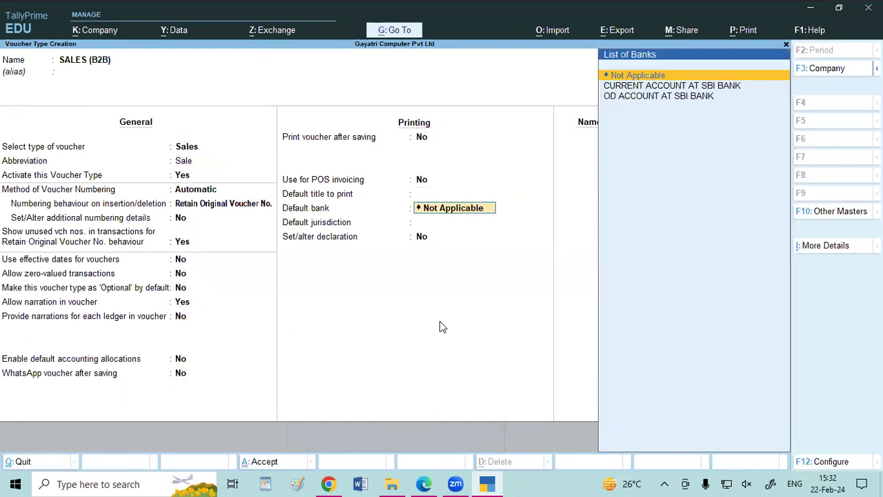
{"action": "key", "text": "Return"}
{"action": "key", "text": "Return"}
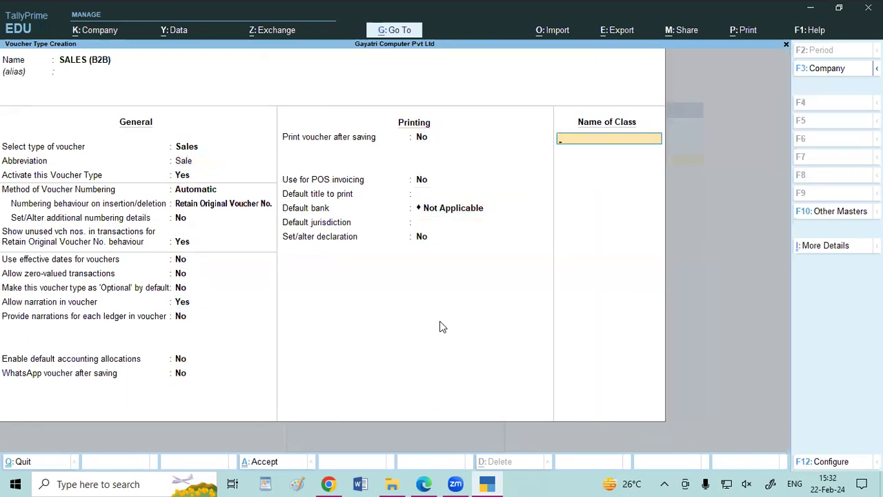
- Add a voucher class named SALES LOCAL without excluding or including any groups
{"action": "type", "text": "SA"}
{"action": "key", "text": "ctrl"}
{"action": "key", "text": "BackSpace"}
{"action": "key", "text": "BackSpace"}
{"action": "type", "text": "SALES LOCALE"}
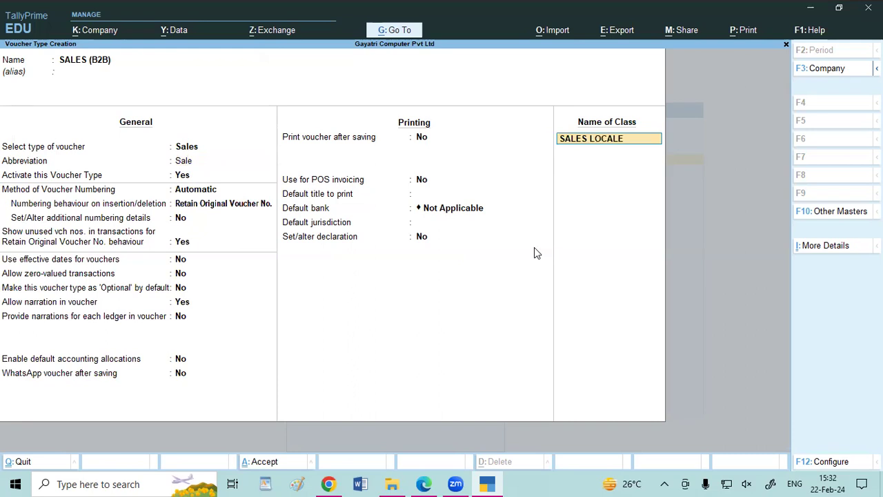
{"action": "key", "text": "BackSpace"}
{"action": "key", "text": "Return"}
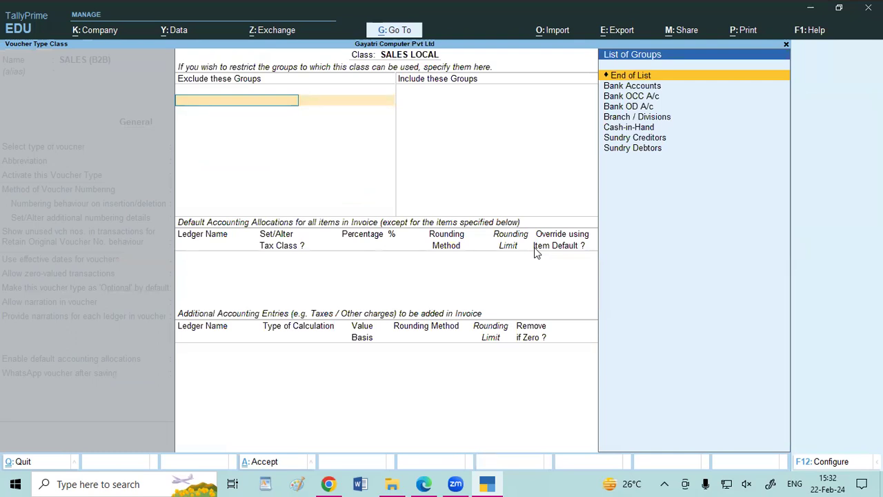
{"action": "key", "text": "Return"}
{"action": "key", "text": "Return"}
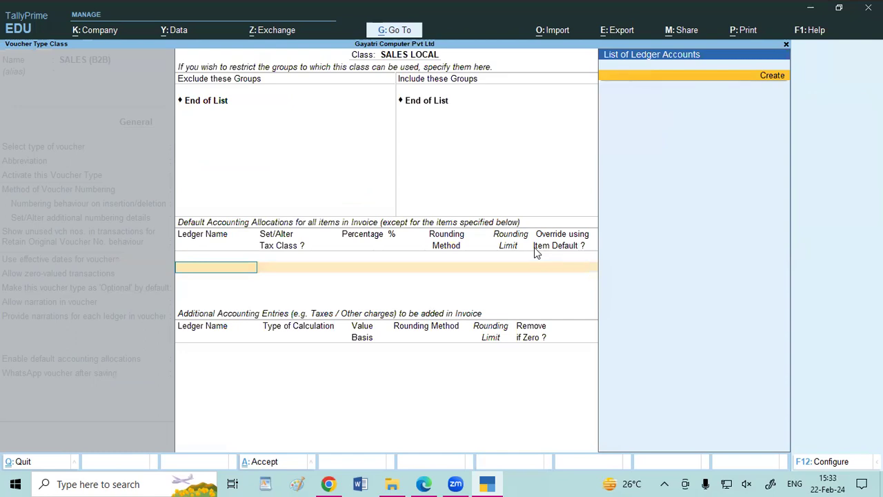
- Create a SALES LOCAL ledger under Sales Accounts, type Not Applicable, as the class's default accounting allocation
{"action": "key", "text": "Return"}
{"action": "type", "text": "SA"}
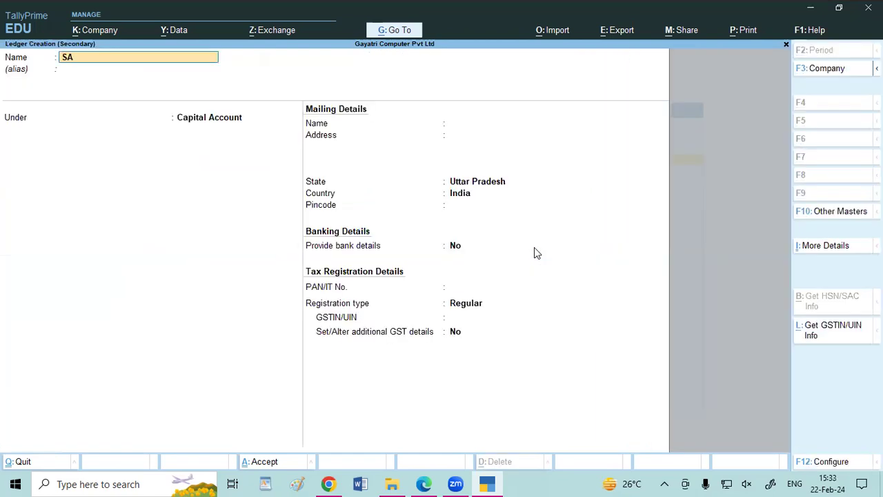
{"action": "type", "text": "LES LOCAL"}
{"action": "key", "text": "Return"}
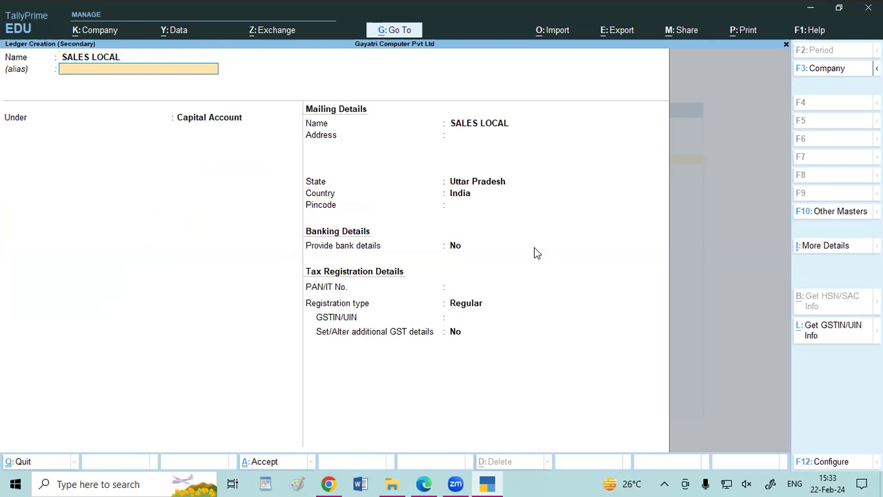
{"action": "key", "text": "Return"}
{"action": "type", "text": "SALES"}
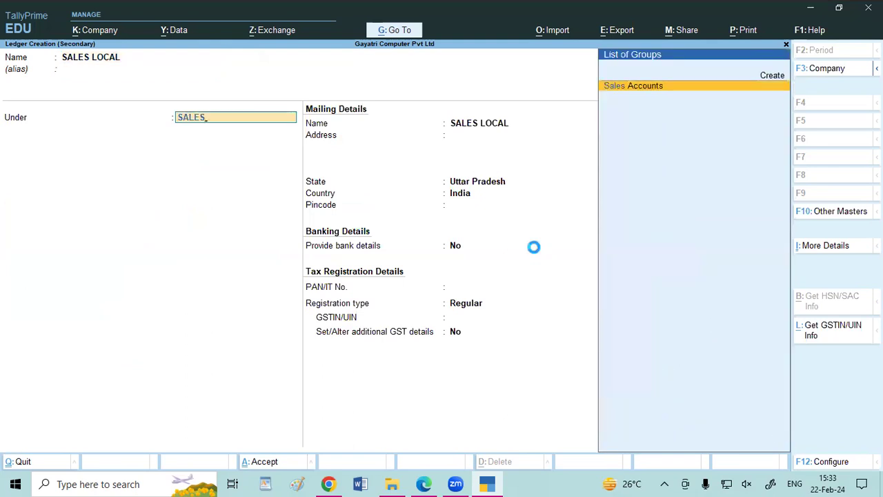
{"action": "key", "text": "Return"}
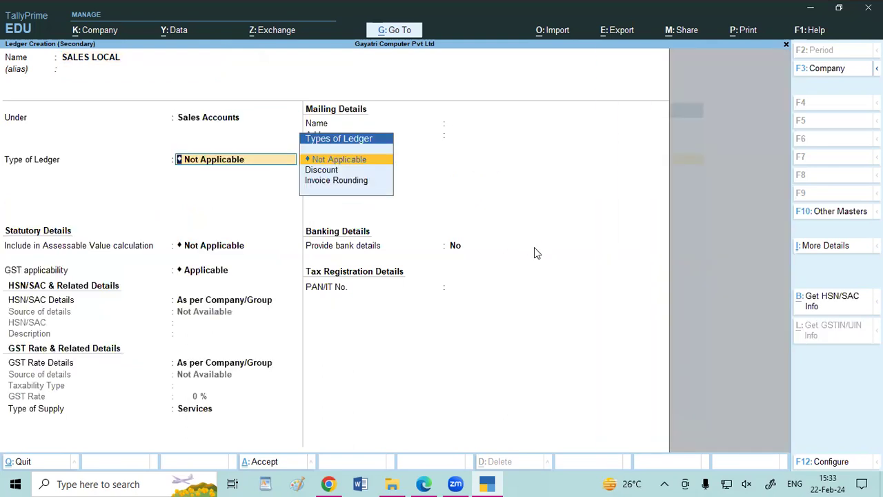
{"action": "key", "text": "Return"}
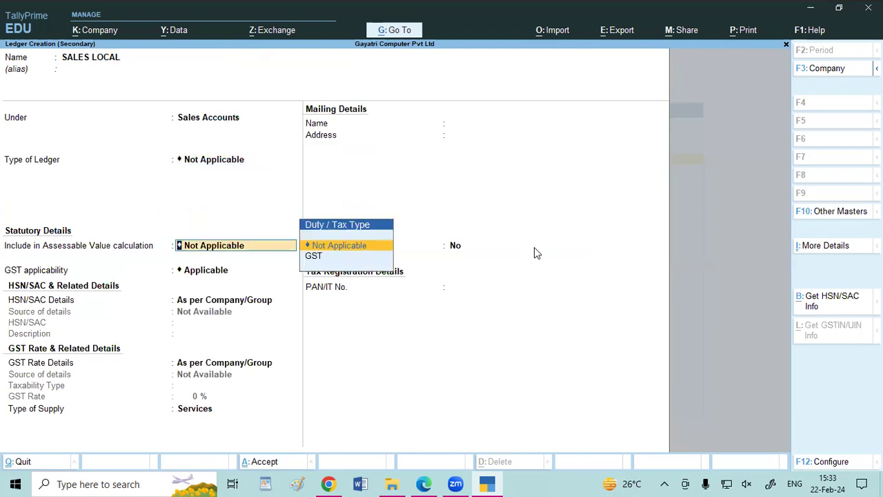
{"action": "key", "text": "ctrl+a"}
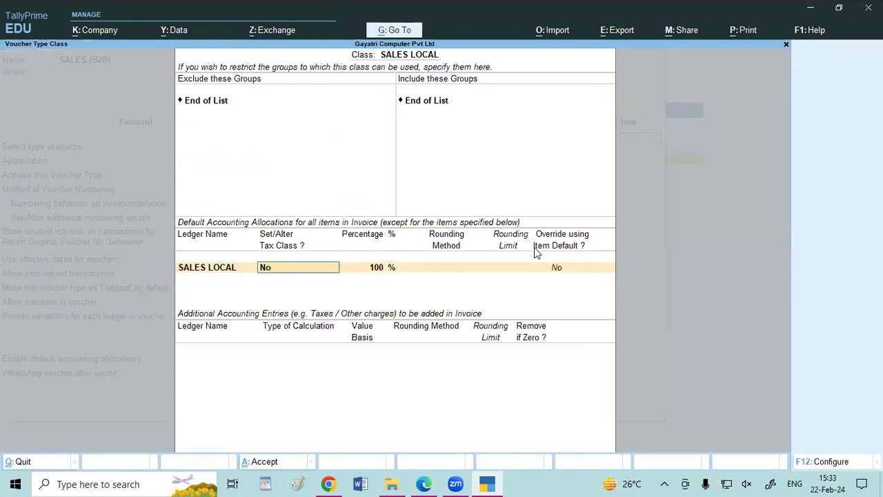
- Keep the SALES LOCAL allocation at 100% and add CGST and SGST as additional accounting entries, each removed if zero
{"action": "key", "text": "Return"}
{"action": "key", "text": "Return"}
{"action": "key", "text": "Return"}
{"action": "type", "text": "cg"}
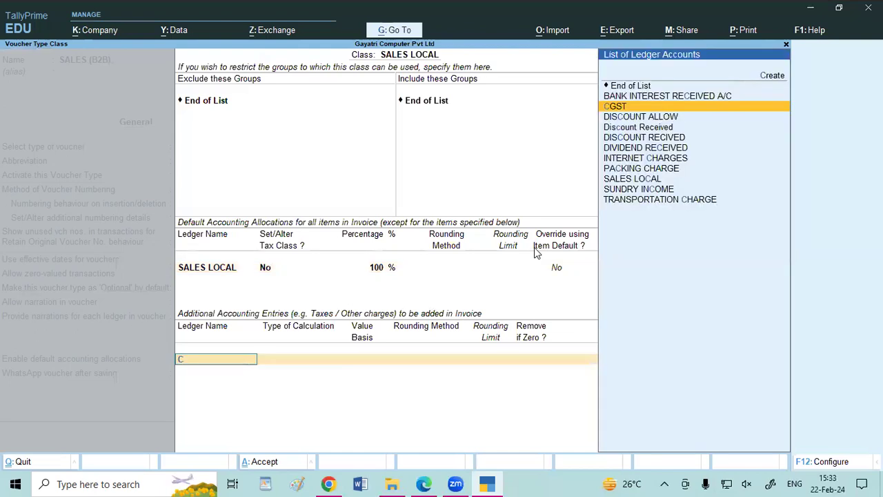
{"action": "key", "text": "Return"}
{"action": "key", "text": "Return"}
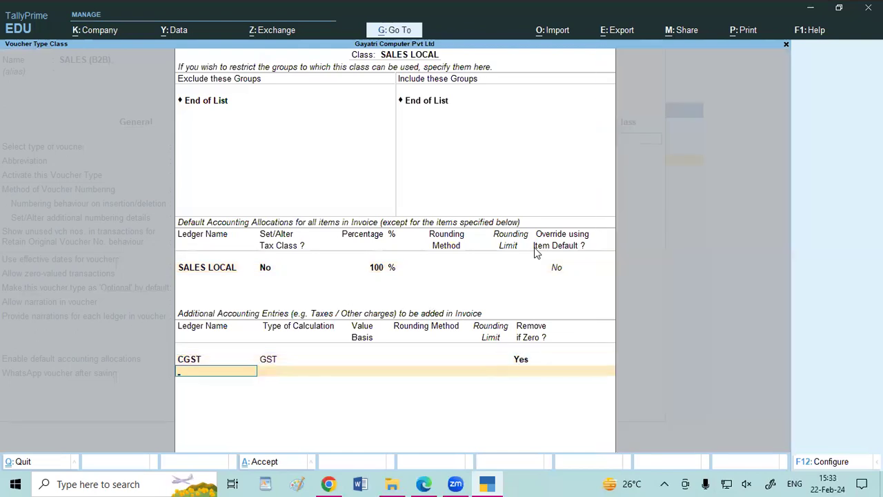
{"action": "type", "text": "sg"}
{"action": "key", "text": "Return"}
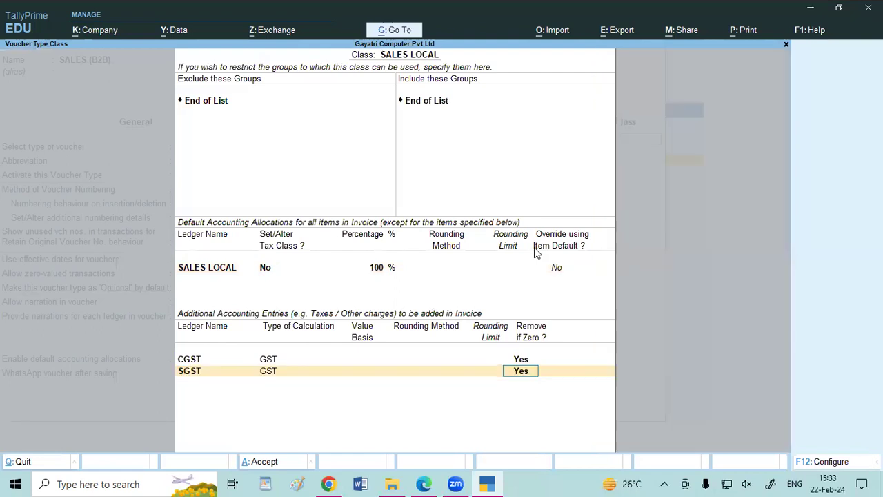
{"action": "key", "text": "Return"}
- Add Round Off as an additional entry calculated As Total Amount Rounding with Normal Rounding, and finish the SALES LOCAL class
{"action": "type", "text": "ro"}
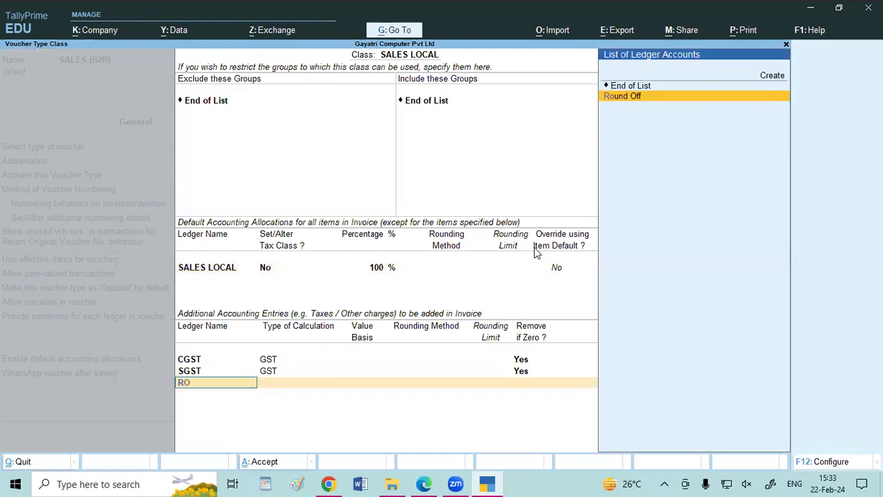
{"action": "key", "text": "Return"}
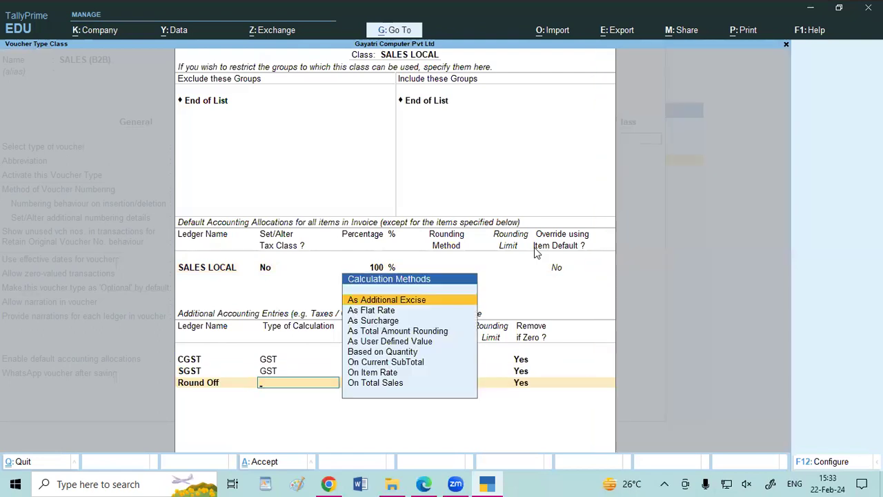
{"action": "key", "text": "Down"}
{"action": "key", "text": "Down"}
{"action": "key", "text": "Down"}
{"action": "key", "text": "Return"}
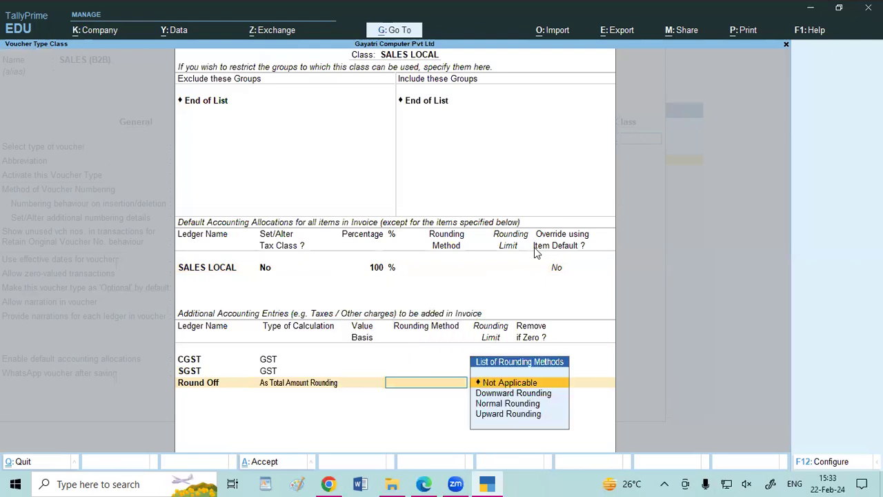
{"action": "key", "text": "Down"}
{"action": "key", "text": "Down"}
{"action": "key", "text": "Return"}
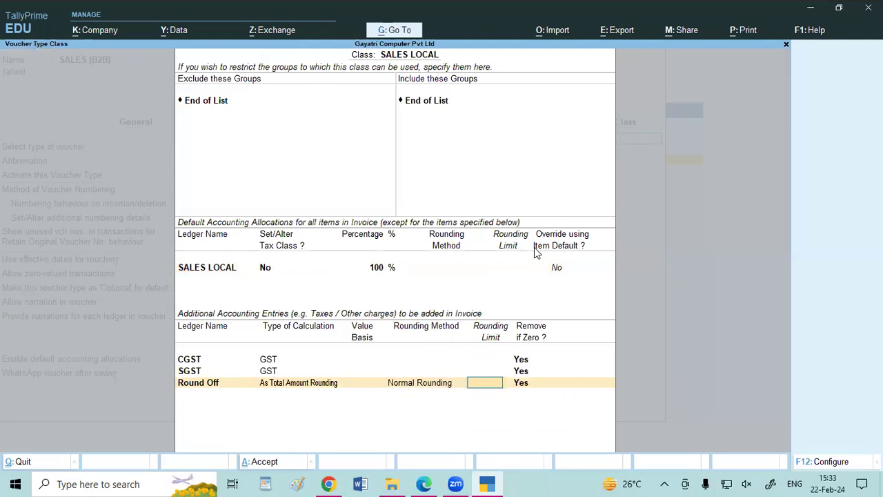
{"action": "key", "text": "Return"}
{"action": "key", "text": "Return"}
{"action": "key", "text": "Return"}
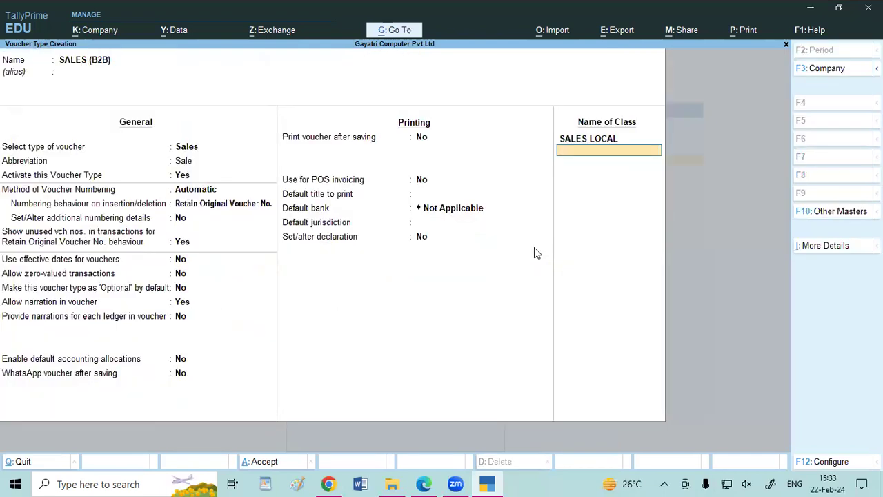
- Add a second voucher class named SALES INTERSTATE without excluding or including any groups
{"action": "type", "text": "SALES INTERSTATE"}
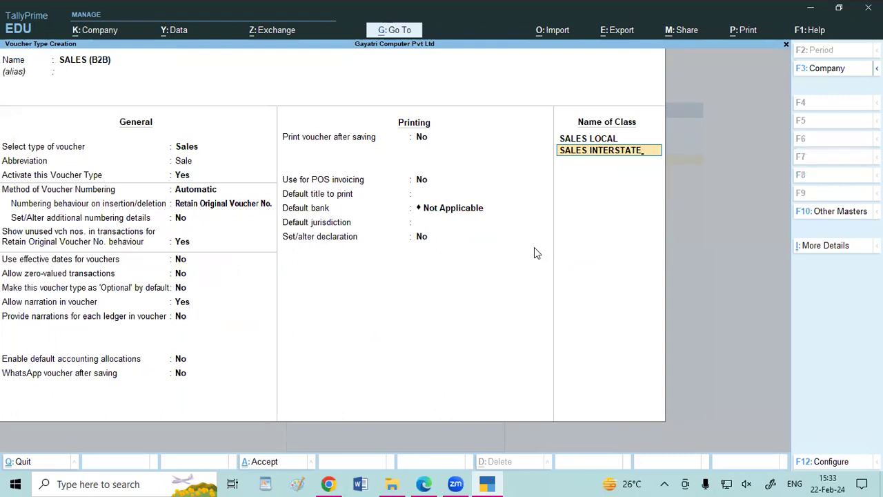
{"action": "key", "text": "Return"}
{"action": "key", "text": "Return"}
{"action": "key", "text": "Return"}
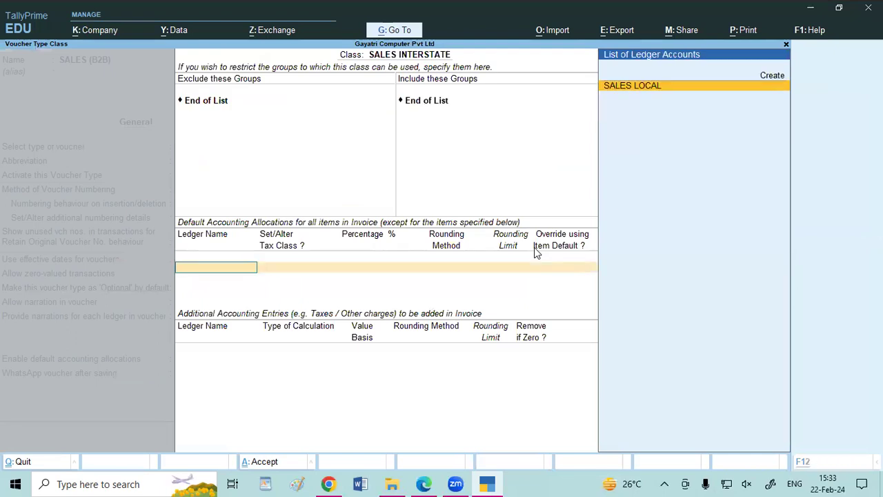
- Create a SALES INTERSTATE ledger under Sales Accounts as the class's default accounting allocation at 100%
{"action": "key", "text": "alt+c"}
{"action": "type", "text": "SALES"}
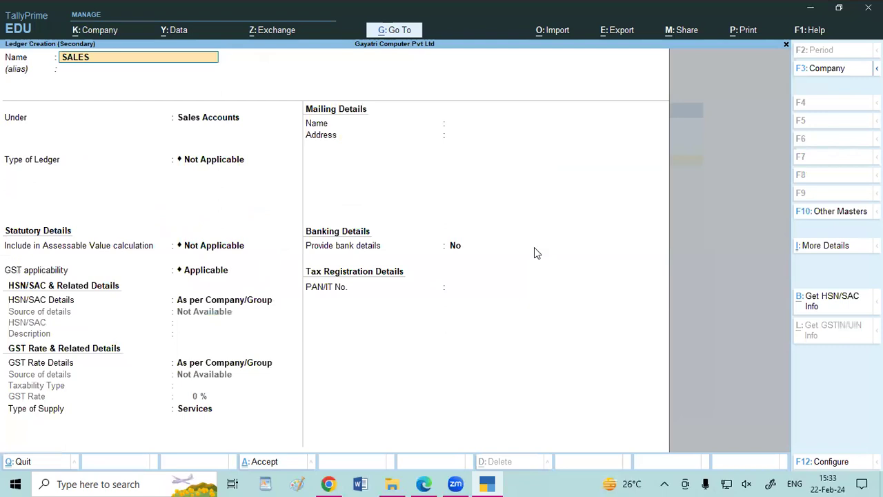
{"action": "type", "text": " INTERSTATE"}
{"action": "key", "text": "Return"}
{"action": "key", "text": "Return"}
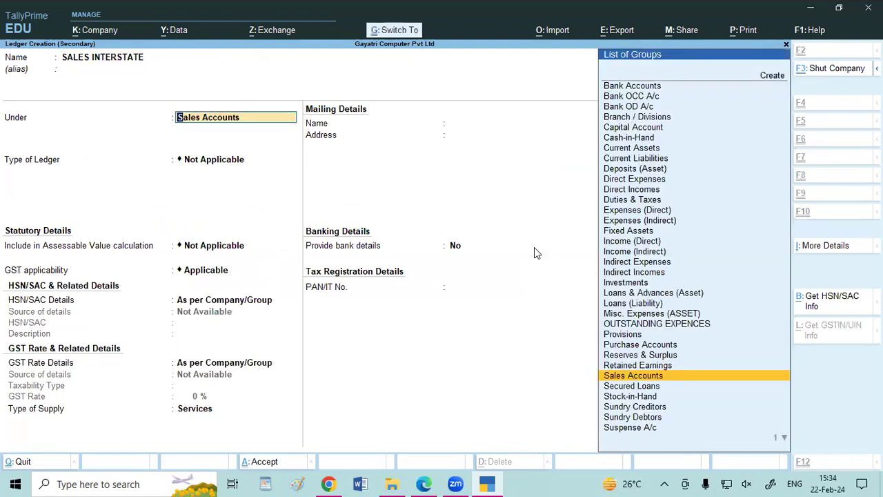
{"action": "key", "text": "ctrl+a"}
{"action": "key", "text": "Return"}
{"action": "key", "text": "Return"}
{"action": "key", "text": "Return"}
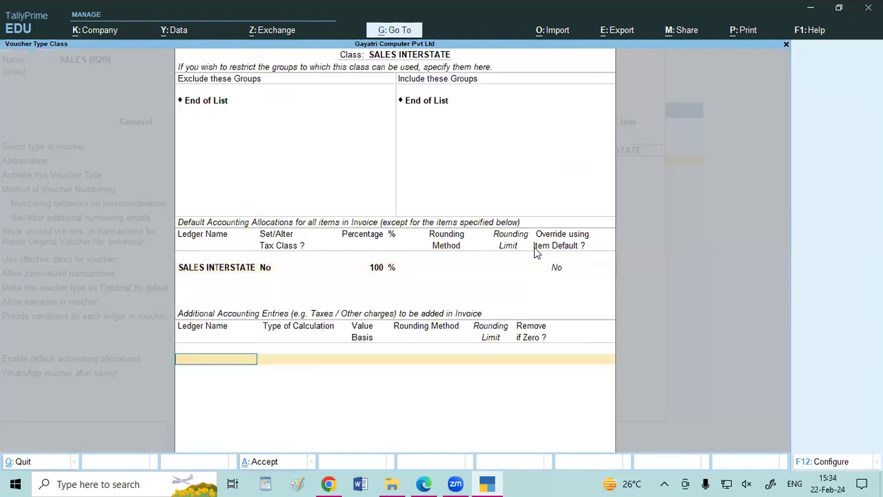
- Add IGST to the SALES INTERSTATE class as an additional accounting entry, removed if zero
{"action": "type", "text": "IG"}
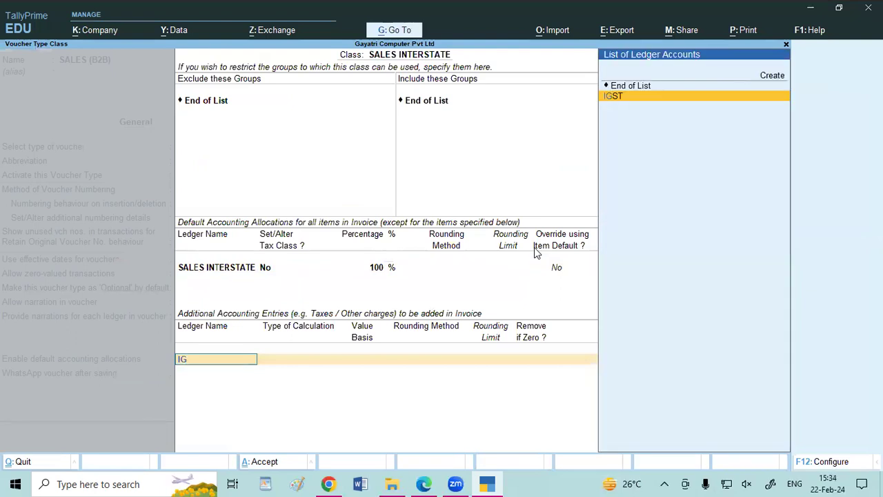
{"action": "key", "text": "Return"}
{"action": "key", "text": "Return"}
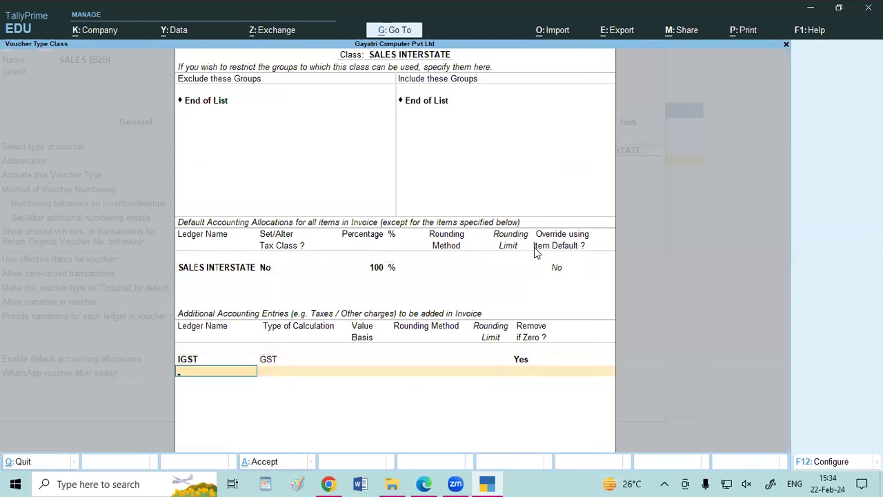
- Add Round Off As Total Amount Rounding with Normal Rounding and limit 1 to SALES INTERSTATE, and save the SALES (B2B) voucher type
{"action": "type", "text": "ROU"}
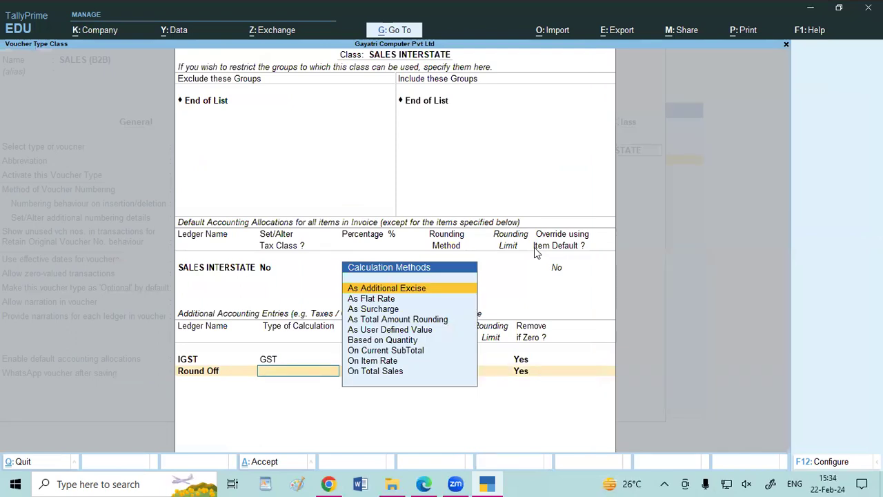
{"action": "key", "text": "Down"}
{"action": "key", "text": "Down"}
{"action": "key", "text": "Down"}
{"action": "key", "text": "Return"}
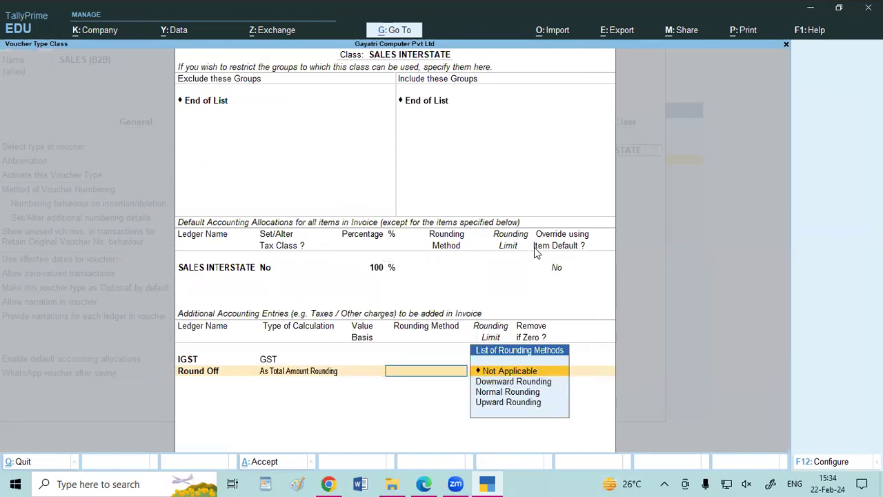
{"action": "key", "text": "Down"}
{"action": "key", "text": "Down"}
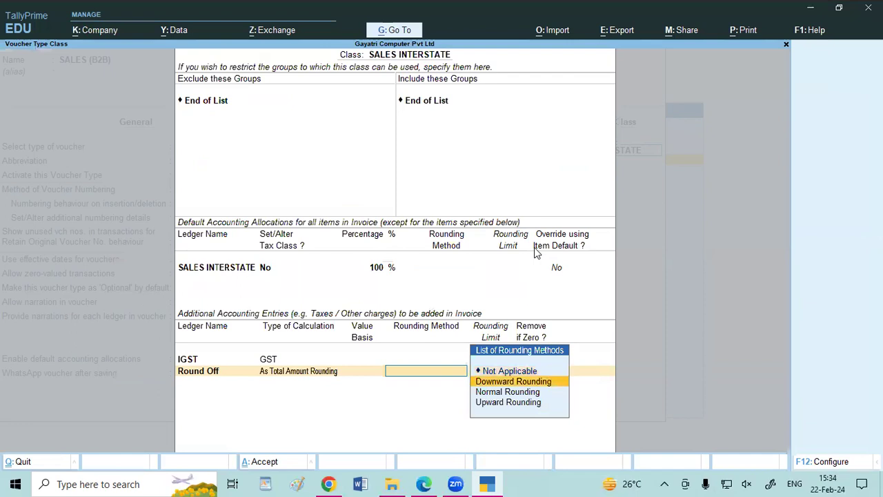
{"action": "key", "text": "Return"}
{"action": "type", "text": "1"}
{"action": "key", "text": "Return"}
{"action": "key", "text": "Return"}
{"action": "key", "text": "Return"}
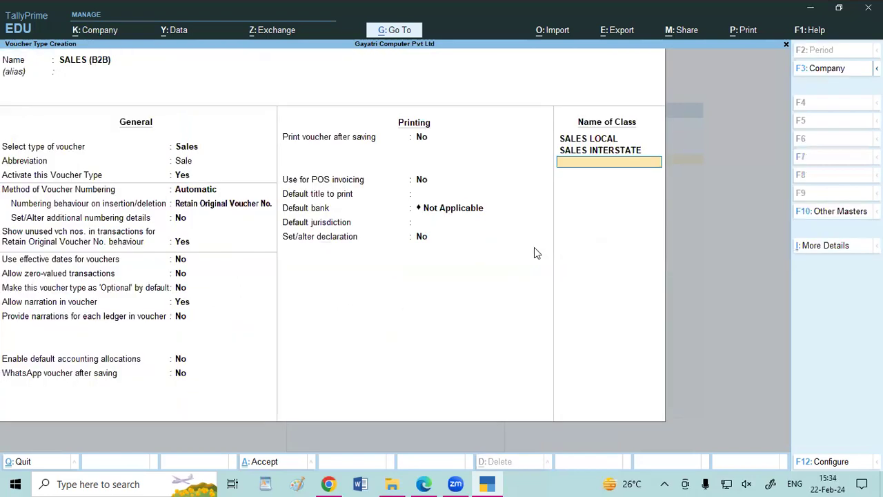
{"action": "key", "text": "Return"}
{"action": "key", "text": "Return"}
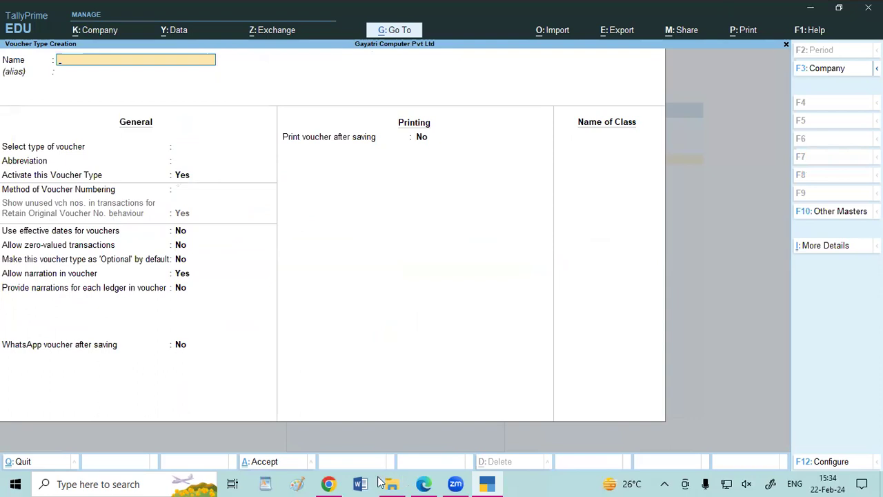
- Switch to the PDF in Edge and view the Sale [B2C] section on page 58
{"action": "key", "text": "alt+Tab"}
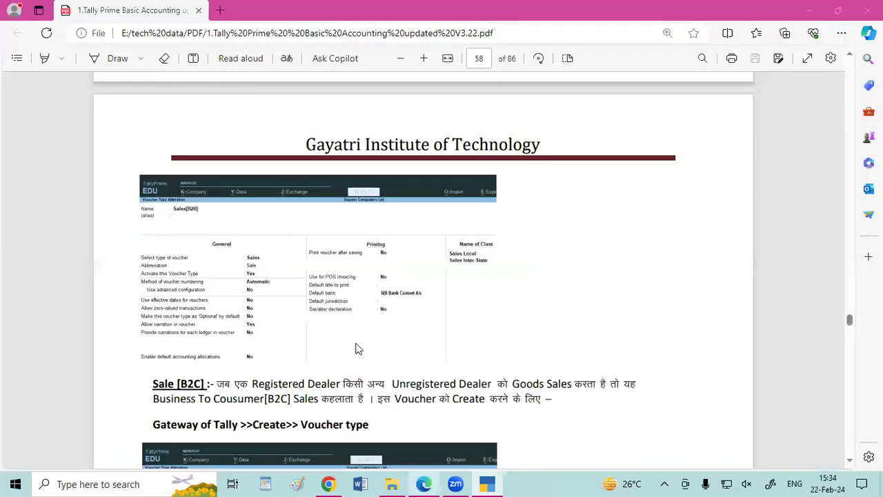
{"action": "left_click", "coordinate": [270, 395]}
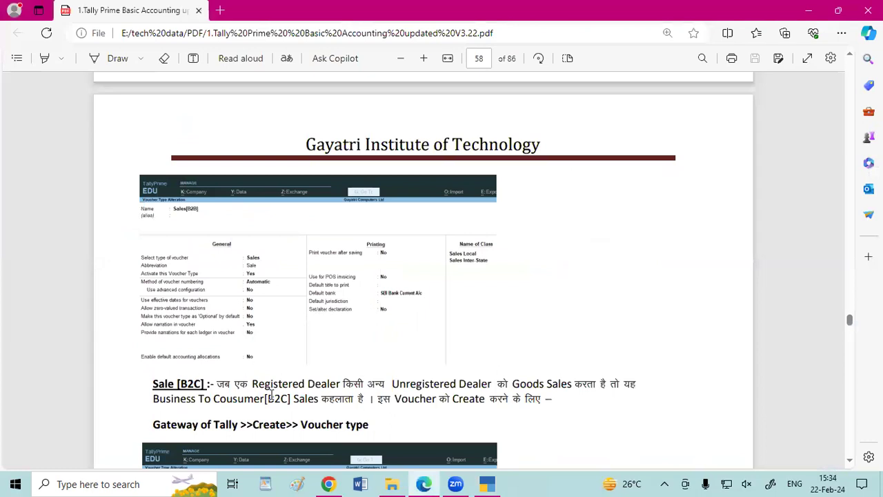
{"action": "scroll", "coordinate": [271, 395], "scroll_direction": "down", "scroll_amount": 3}
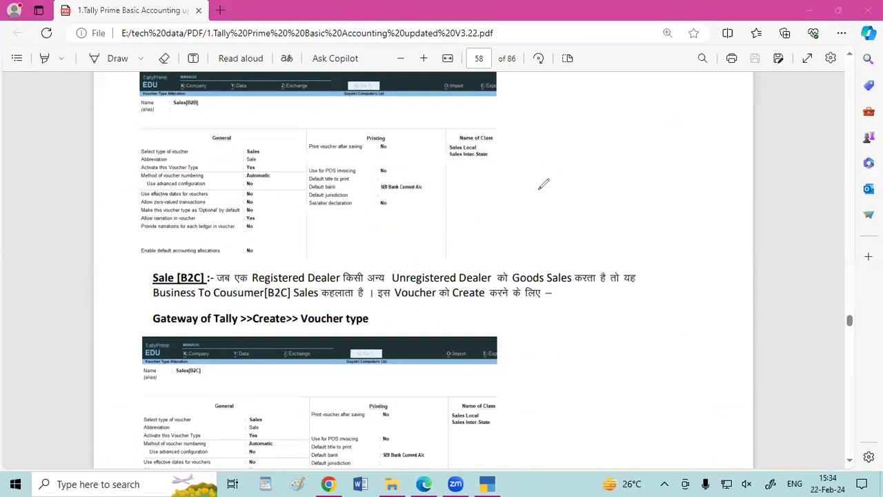
- Sketch a red diagram of sales from SK to RK with arrows and ticks, and tick the Sale [B2C] heading
{"action": "left_click_drag", "start_coordinate": [549, 190], "coordinate": [521, 207]}
{"action": "mouse_move", "coordinate": [560, 185]}
{"action": "left_mouse_down"}
{"action": "mouse_move", "coordinate": [557, 204]}
{"action": "mouse_move", "coordinate": [560, 194]}
{"action": "mouse_move", "coordinate": [574, 201]}
{"action": "left_mouse_up"}
{"action": "mouse_move", "coordinate": [651, 137]}
{"action": "left_mouse_down"}
{"action": "mouse_move", "coordinate": [653, 152]}
{"action": "mouse_move", "coordinate": [652, 138]}
{"action": "mouse_move", "coordinate": [672, 148]}
{"action": "mouse_move", "coordinate": [683, 111]}
{"action": "left_mouse_up"}
{"action": "left_click_drag", "start_coordinate": [675, 136], "coordinate": [700, 144]}
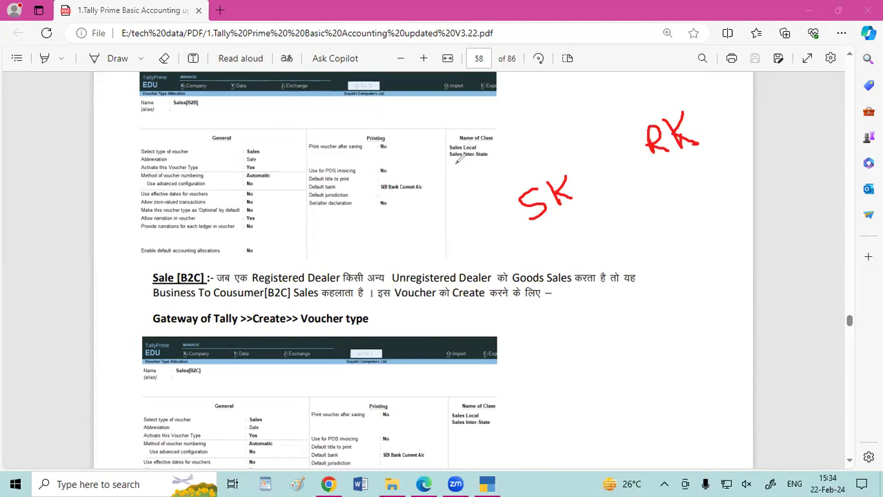
{"action": "mouse_move", "coordinate": [511, 144]}
{"action": "left_mouse_down"}
{"action": "mouse_move", "coordinate": [515, 165]}
{"action": "mouse_move", "coordinate": [524, 157]}
{"action": "left_mouse_up"}
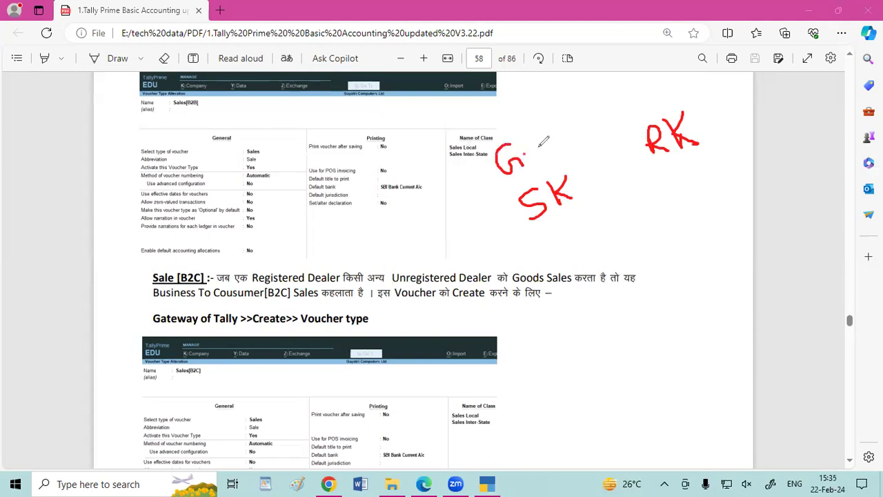
{"action": "mouse_move", "coordinate": [620, 116]}
{"action": "left_mouse_down"}
{"action": "mouse_move", "coordinate": [619, 94]}
{"action": "mouse_move", "coordinate": [635, 110]}
{"action": "mouse_move", "coordinate": [642, 93]}
{"action": "left_mouse_up"}
{"action": "mouse_move", "coordinate": [516, 146]}
{"action": "left_mouse_down"}
{"action": "mouse_move", "coordinate": [528, 144]}
{"action": "mouse_move", "coordinate": [549, 111]}
{"action": "left_mouse_up"}
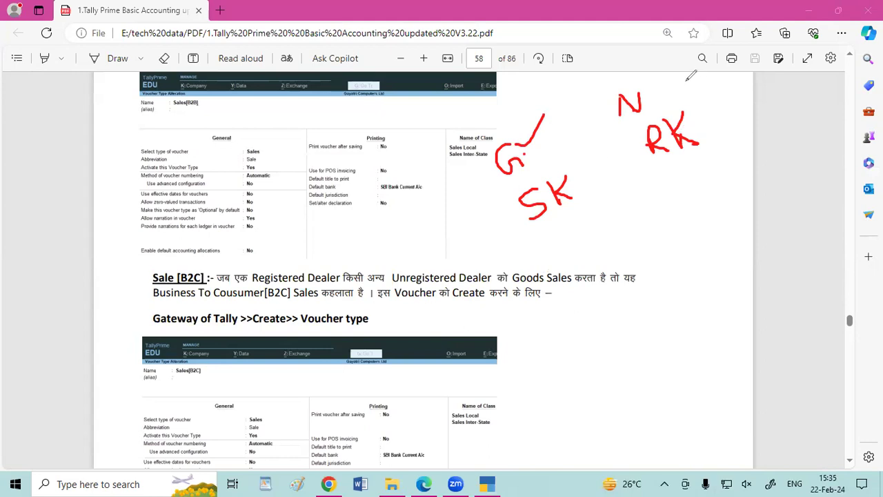
{"action": "mouse_move", "coordinate": [656, 77]}
{"action": "left_mouse_down"}
{"action": "mouse_move", "coordinate": [679, 79]}
{"action": "mouse_move", "coordinate": [701, 62]}
{"action": "left_mouse_up"}
{"action": "mouse_move", "coordinate": [560, 219]}
{"action": "left_mouse_down"}
{"action": "mouse_move", "coordinate": [599, 245]}
{"action": "mouse_move", "coordinate": [685, 153]}
{"action": "mouse_move", "coordinate": [686, 176]}
{"action": "left_mouse_up"}
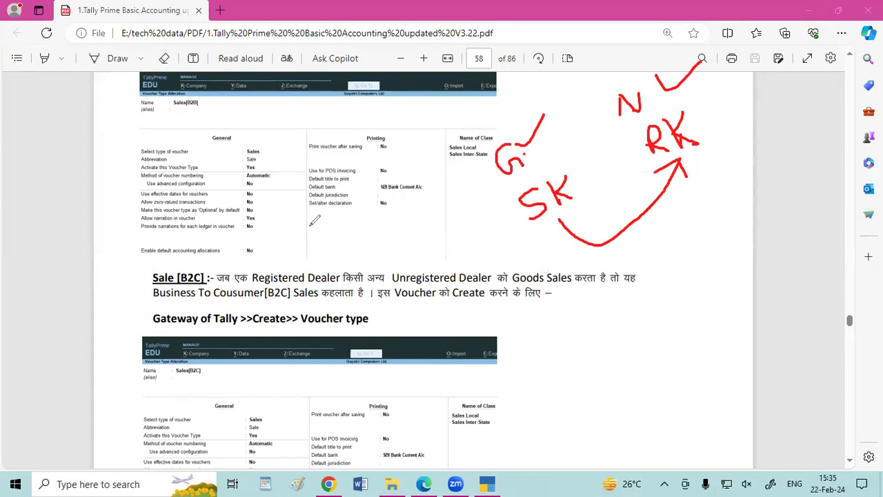
{"action": "left_click_drag", "start_coordinate": [131, 277], "coordinate": [173, 254]}
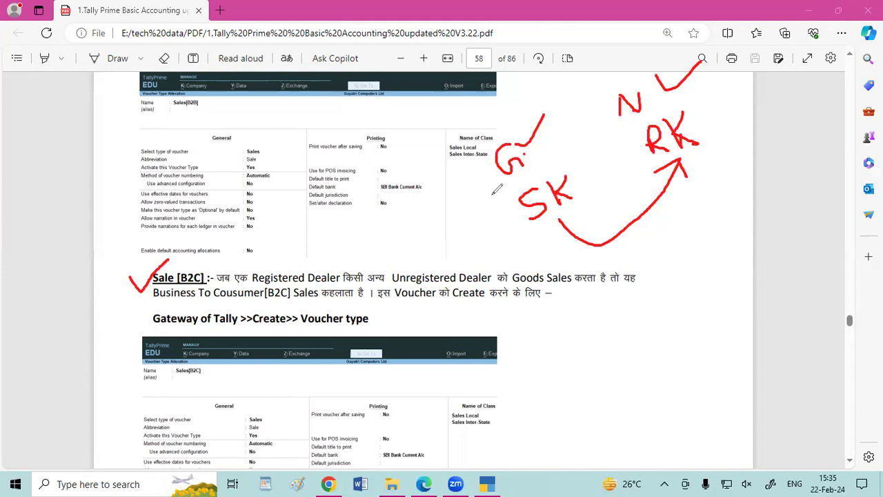
{"action": "left_click_drag", "start_coordinate": [506, 189], "coordinate": [540, 164]}
{"action": "left_click_drag", "start_coordinate": [660, 112], "coordinate": [712, 87]}
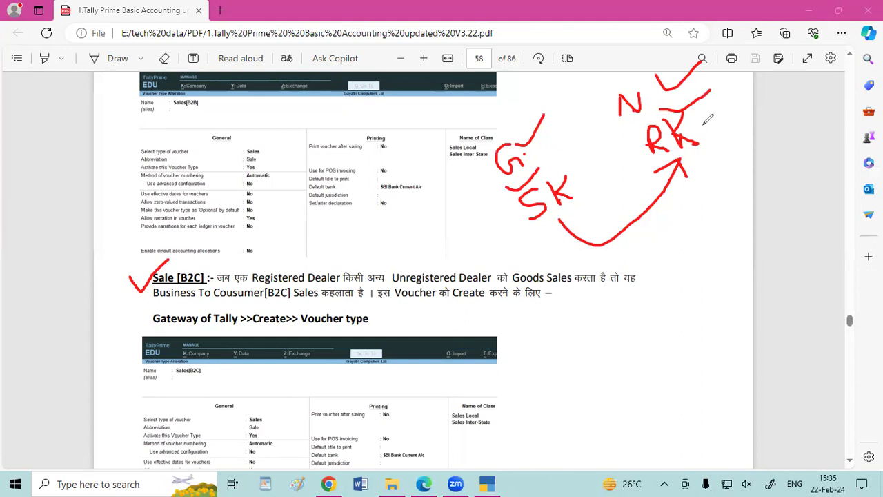
{"action": "left_click_drag", "start_coordinate": [576, 210], "coordinate": [636, 201]}
{"action": "mouse_move", "coordinate": [652, 161]}
{"action": "left_mouse_down"}
{"action": "mouse_move", "coordinate": [636, 171]}
{"action": "mouse_move", "coordinate": [660, 180]}
{"action": "left_mouse_up"}
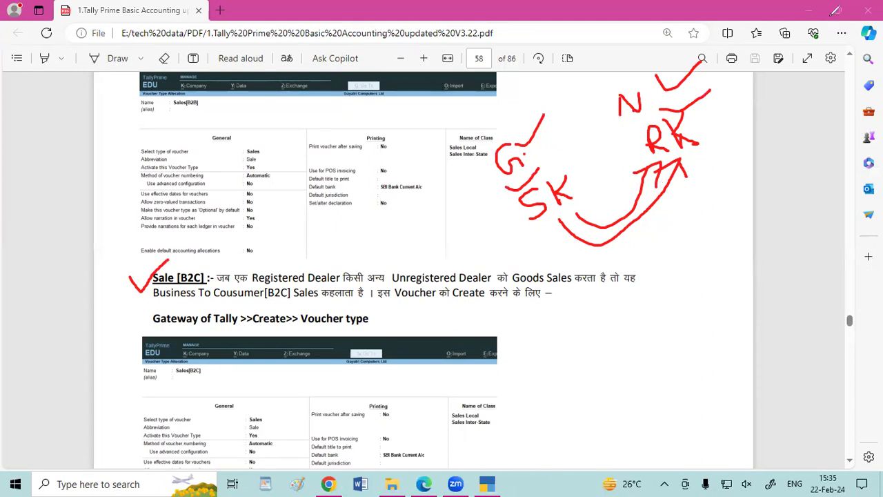
{"action": "left_click_drag", "start_coordinate": [758, 91], "coordinate": [711, 116]}
{"action": "mouse_move", "coordinate": [465, 197]}
{"action": "left_mouse_down"}
{"action": "mouse_move", "coordinate": [479, 205]}
{"action": "mouse_move", "coordinate": [498, 173]}
{"action": "left_mouse_up"}
{"action": "left_click_drag", "start_coordinate": [566, 182], "coordinate": [586, 202]}
{"action": "mouse_move", "coordinate": [632, 147]}
{"action": "left_mouse_down"}
{"action": "mouse_move", "coordinate": [585, 198]}
{"action": "mouse_move", "coordinate": [647, 162]}
{"action": "mouse_move", "coordinate": [626, 163]}
{"action": "left_mouse_up"}
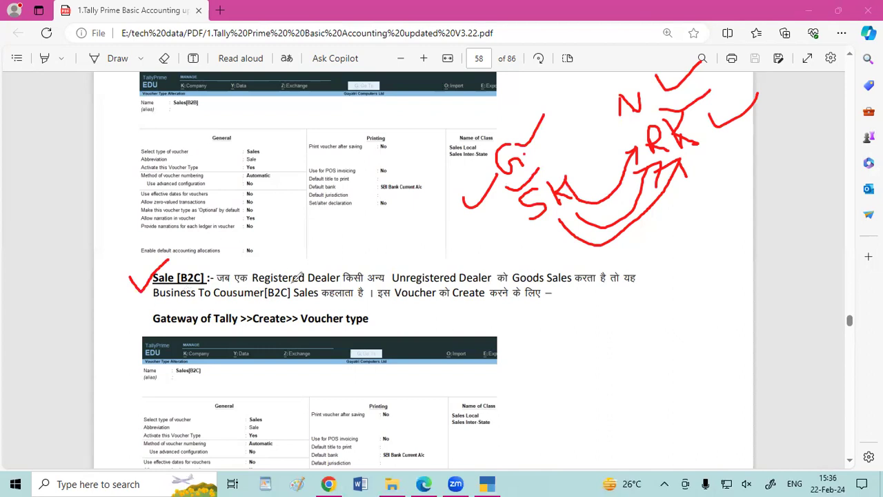
- Underline the key terms of the Sale [B2C] definition and the Gateway of Tally >> Create >> Voucher type path in red
{"action": "left_click_drag", "start_coordinate": [299, 284], "coordinate": [319, 282]}
{"action": "left_click_drag", "start_coordinate": [399, 285], "coordinate": [423, 284]}
{"action": "left_click_drag", "start_coordinate": [196, 301], "coordinate": [337, 302]}
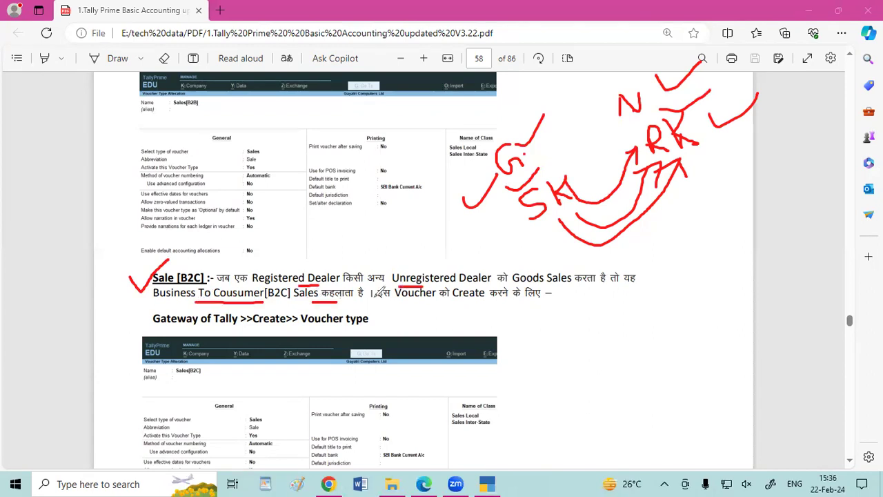
{"action": "left_click_drag", "start_coordinate": [413, 301], "coordinate": [491, 302]}
{"action": "left_click_drag", "start_coordinate": [164, 331], "coordinate": [202, 332]}
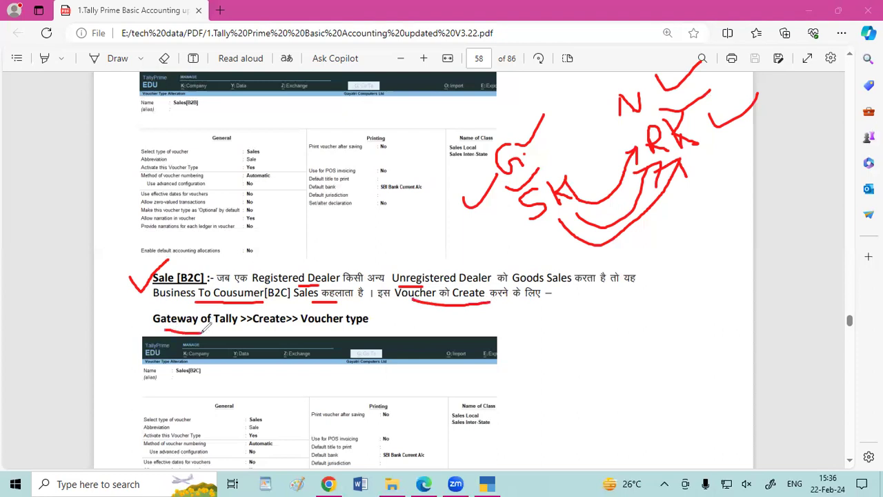
{"action": "left_click_drag", "start_coordinate": [258, 329], "coordinate": [352, 329]}
{"action": "left_click", "coordinate": [322, 328]}
- Switch back to TallyPrime
{"action": "left_click", "coordinate": [487, 483]}
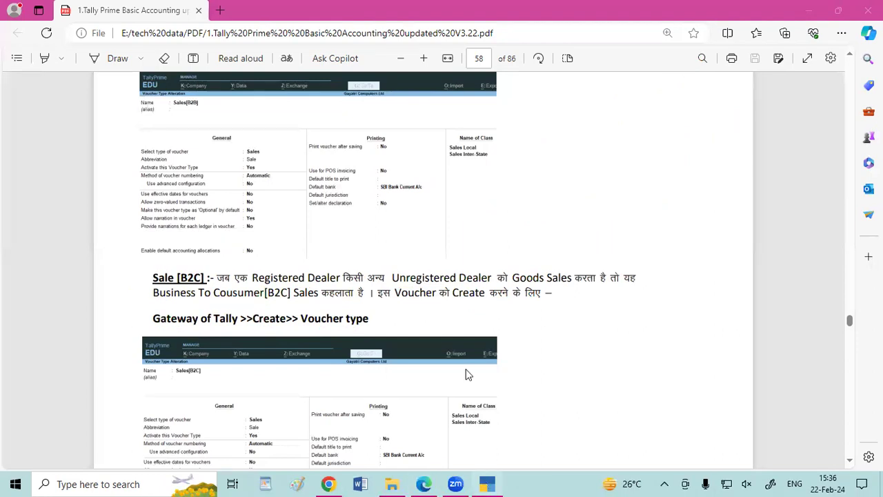
{"action": "key", "text": "alt+Tab"}
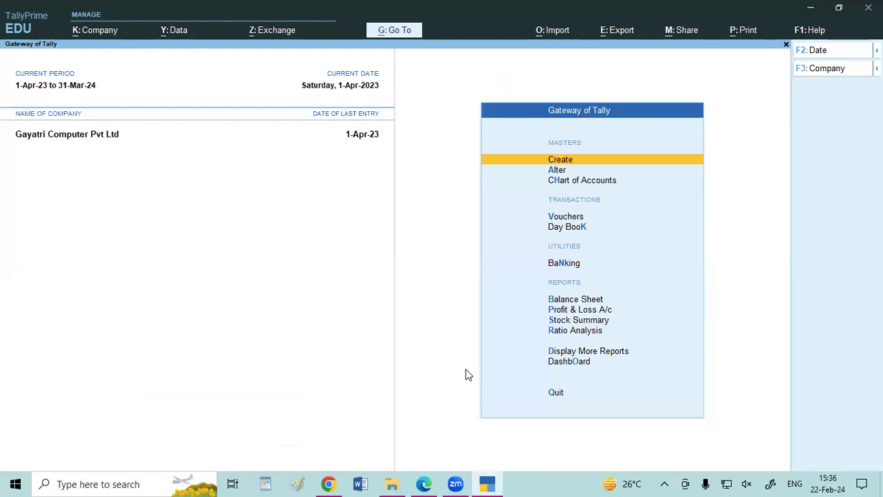
- Begin creating a voucher type named SALES (B2C) with Sales as its type of voucher
{"action": "key", "text": "Return"}
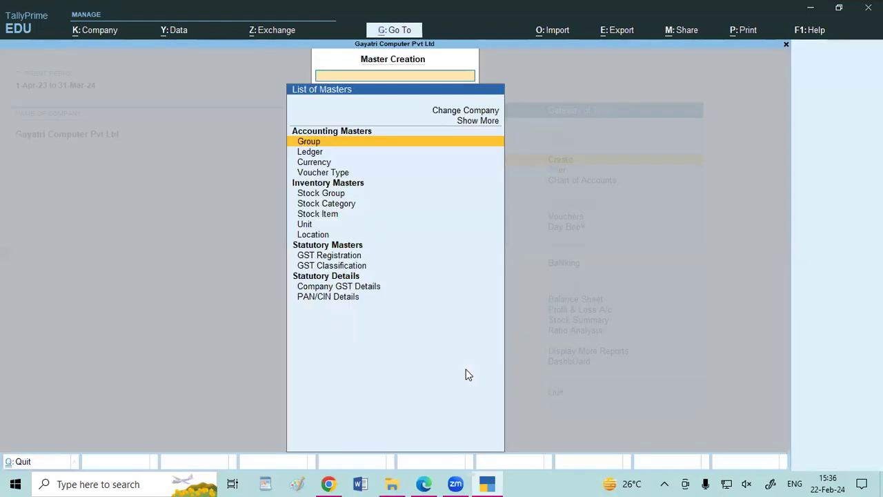
{"action": "key", "text": "Down"}
{"action": "key", "text": "Down"}
{"action": "key", "text": "Down"}
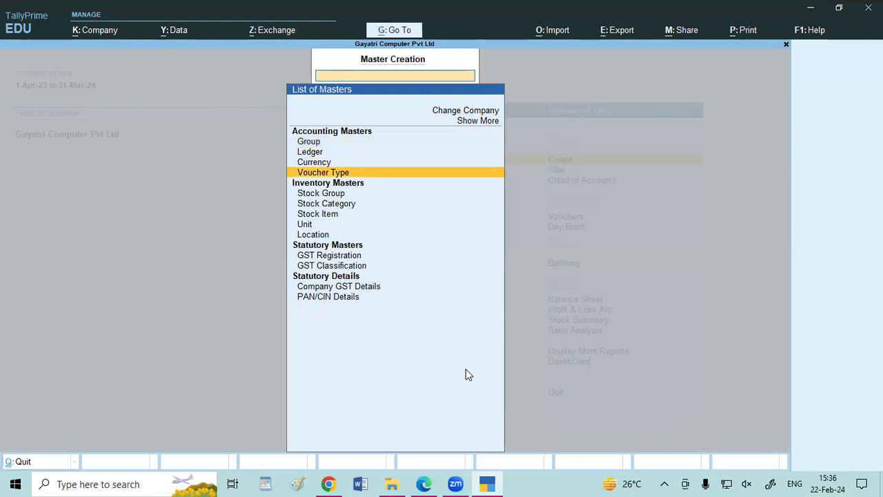
{"action": "key", "text": "Return"}
{"action": "type", "text": "SALES"}
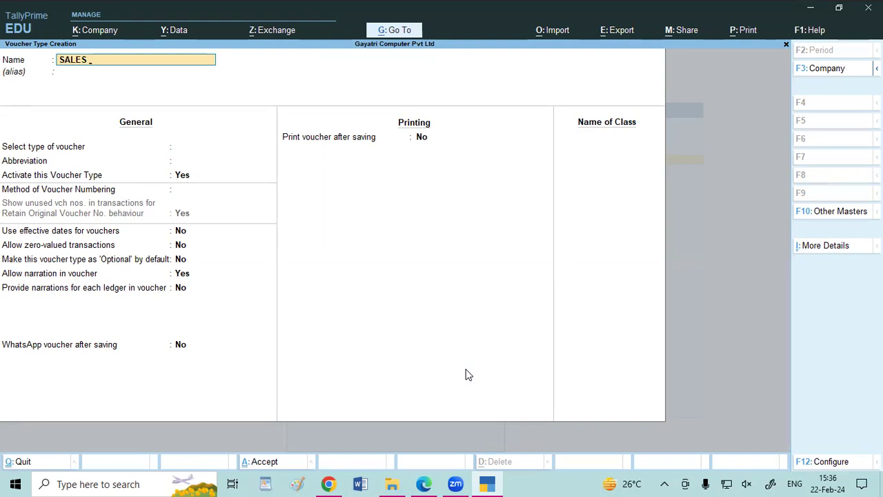
{"action": "type", "text": " (B2C)"}
{"action": "key", "text": "Return"}
{"action": "type", "text": "SAL"}
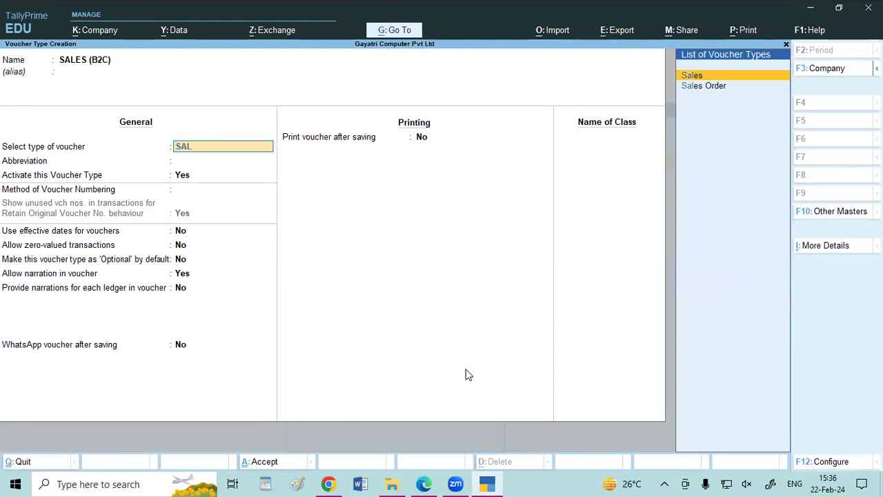
{"action": "key", "text": "Return"}
- Keep Automatic numbering, Retain Original Voucher No. and the remaining default general and printing settings for the voucher type
{"action": "key", "text": "Return"}
{"action": "key", "text": "Return"}
{"action": "key", "text": "Return"}
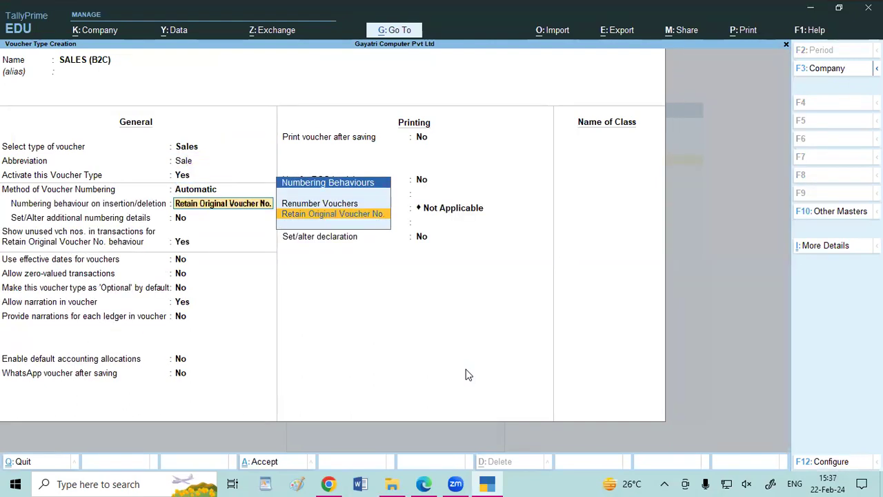
{"action": "key", "text": "Return"}
{"action": "key", "text": "Return"}
{"action": "key", "text": "Return"}
{"action": "key", "text": "Return"}
{"action": "key", "text": "Return"}
{"action": "key", "text": "Return"}
{"action": "key", "text": "Return"}
{"action": "key", "text": "Return"}
{"action": "key", "text": "Return"}
{"action": "key", "text": "Return"}
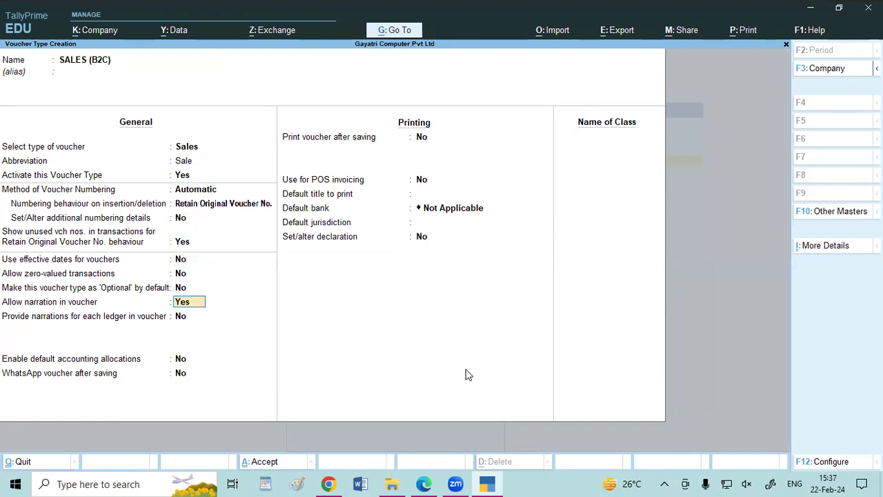
{"action": "key", "text": "Return"}
{"action": "key", "text": "Return"}
{"action": "key", "text": "Return"}
{"action": "key", "text": "Return"}
{"action": "key", "text": "Return"}
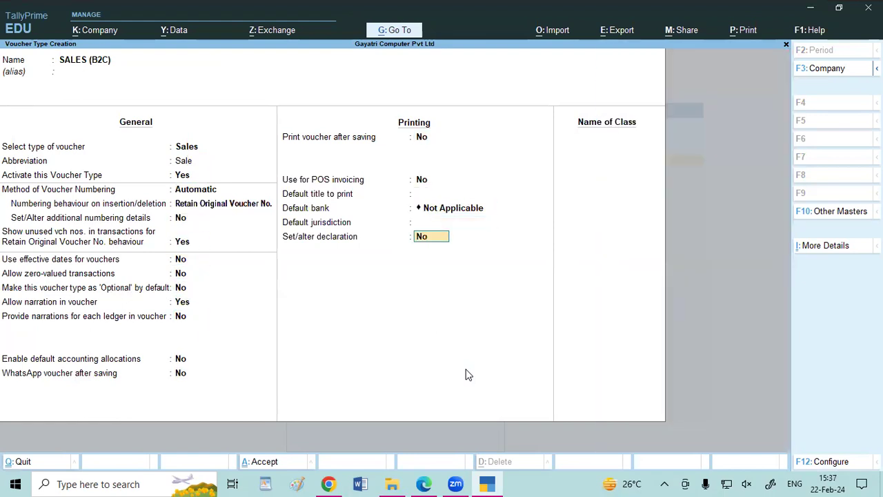
- Add a voucher class named SALES LOCAL without excluding or including any groups
{"action": "type", "text": "SAL"}
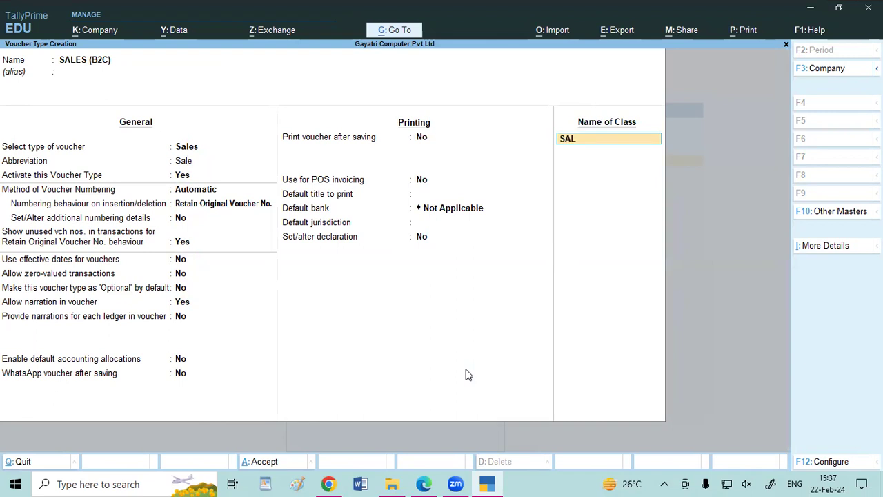
{"action": "type", "text": "ES LOCAL"}
{"action": "key", "text": "Return"}
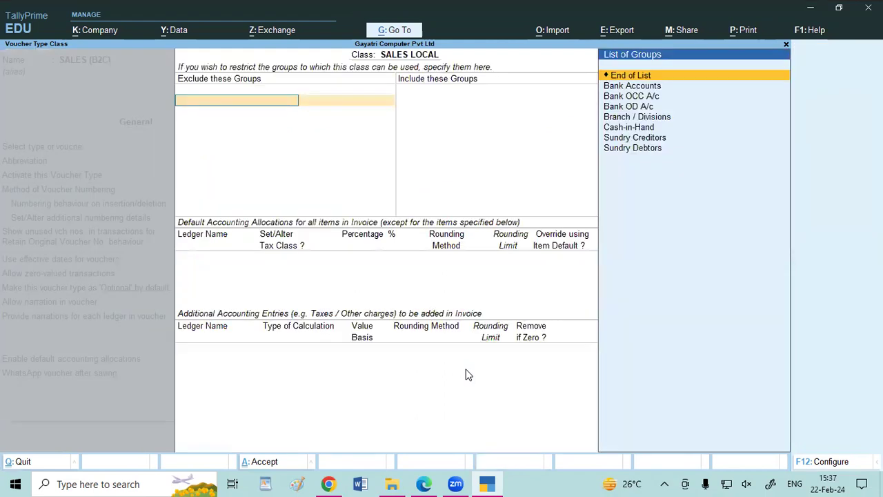
{"action": "key", "text": "Return"}
{"action": "key", "text": "Return"}
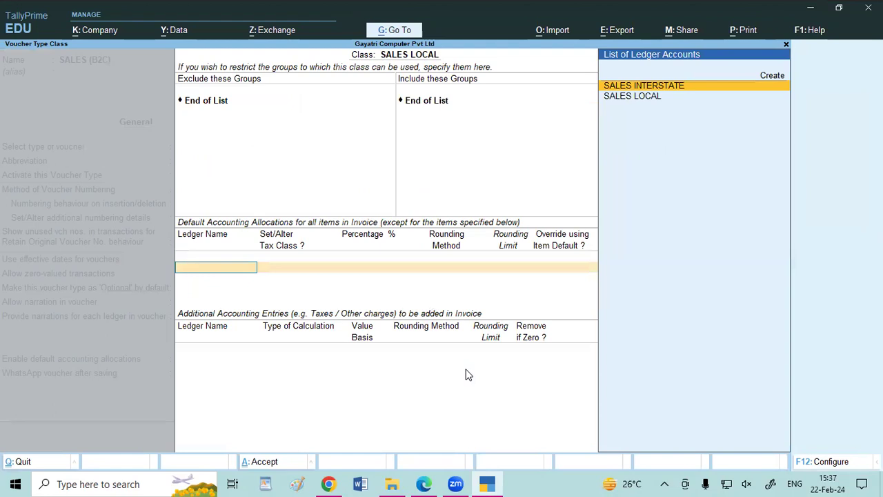
- Set SALES LOCAL as the class's default accounting allocation ledger at 100%, without setting a tax class or item override
{"action": "key", "text": "Down"}
{"action": "key", "text": "Return"}
{"action": "key", "text": "Return"}
{"action": "key", "text": "Return"}
{"action": "key", "text": "Return"}
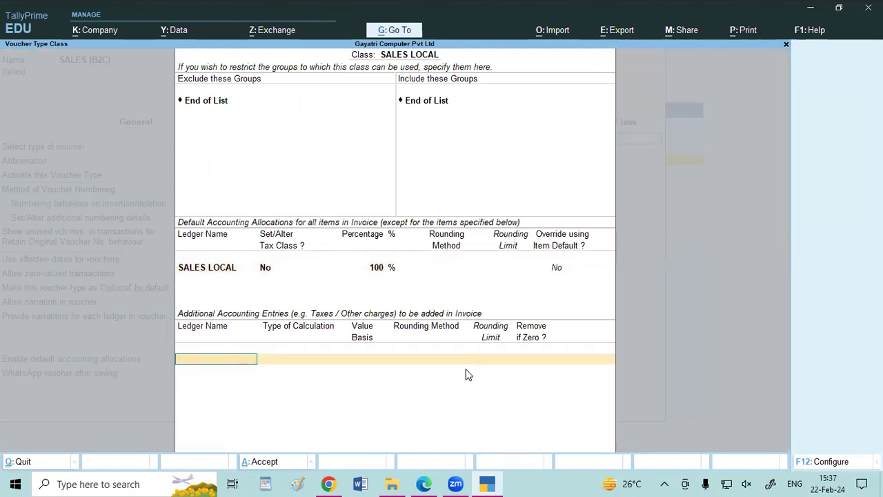
- Add the CGST and SGST ledgers as additional accounting entries of the SALES LOCAL class
{"action": "type", "text": "C"}
{"action": "type", "text": "S"}
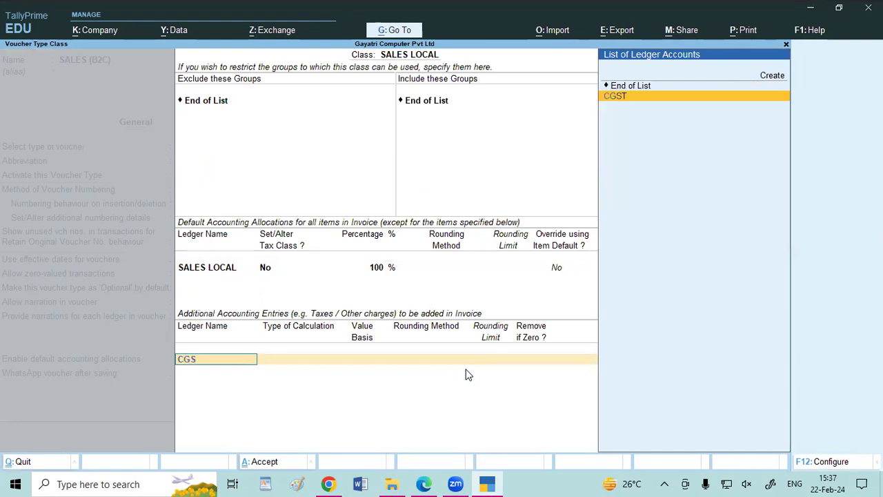
{"action": "key", "text": "Return"}
{"action": "key", "text": "Return"}
{"action": "type", "text": "SG"}
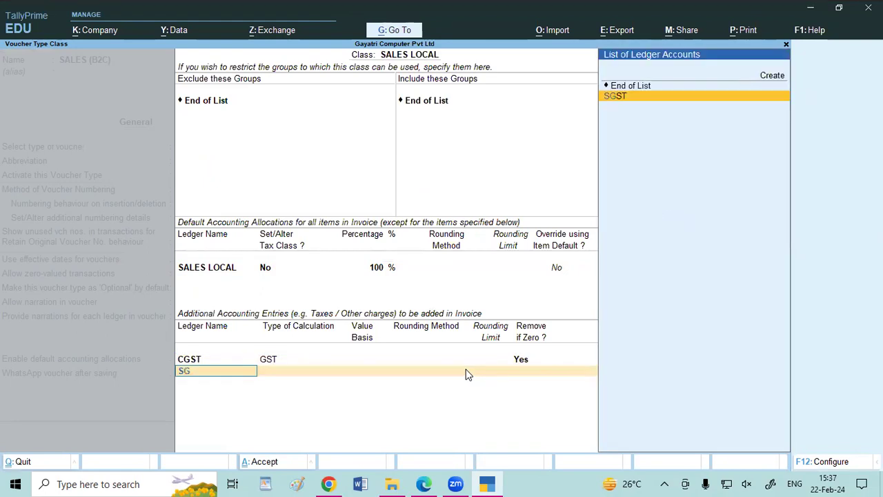
{"action": "key", "text": "Return"}
{"action": "key", "text": "Return"}
- Add the Round Off ledger with As Total Amount Rounding and Normal Rounding, and accept the SALES LOCAL class
{"action": "type", "text": "ro"}
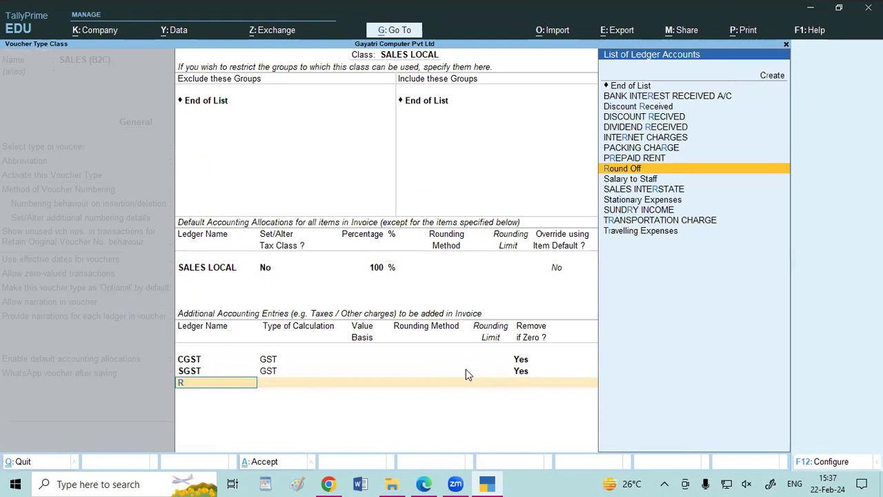
{"action": "key", "text": "Return"}
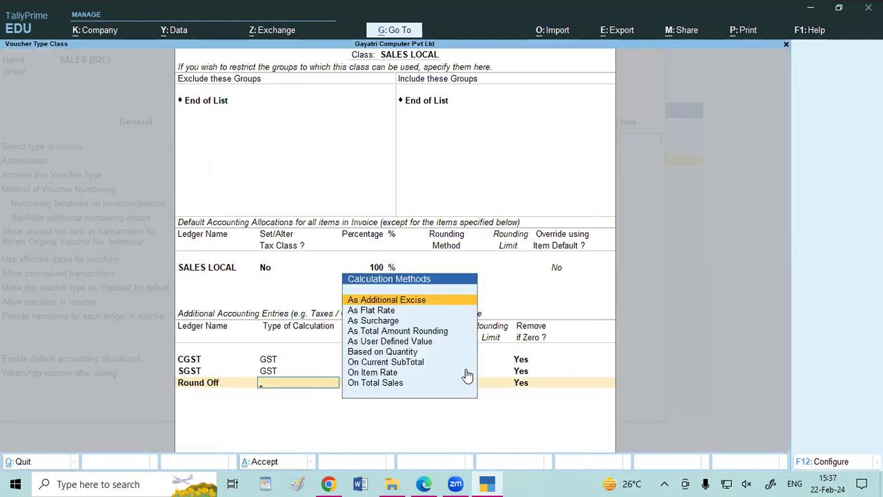
{"action": "key", "text": "Down"}
{"action": "key", "text": "Down"}
{"action": "key", "text": "Down"}
{"action": "key", "text": "Return"}
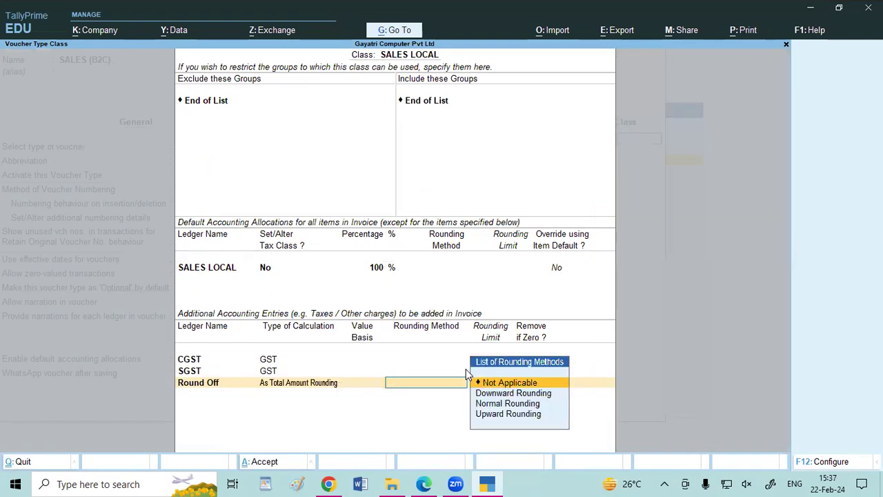
{"action": "key", "text": "Down"}
{"action": "key", "text": "Down"}
{"action": "key", "text": "Return"}
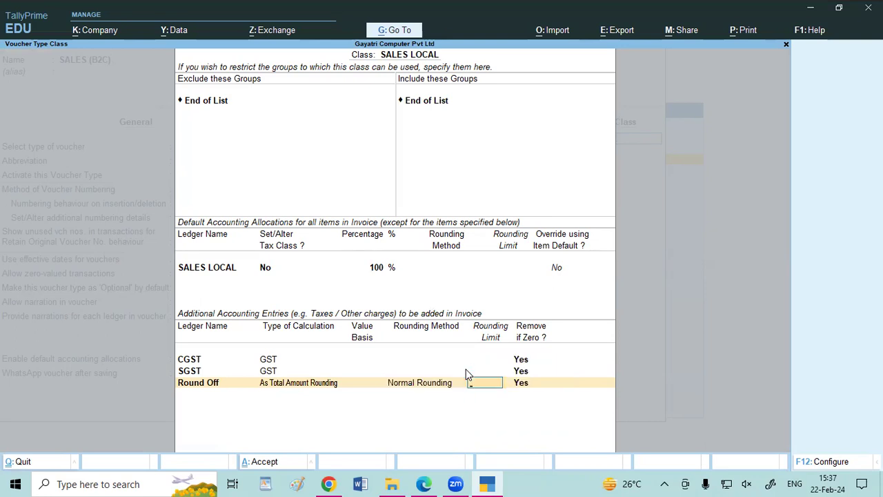
{"action": "key", "text": "Return"}
{"action": "key", "text": "Return"}
{"action": "key", "text": "Return"}
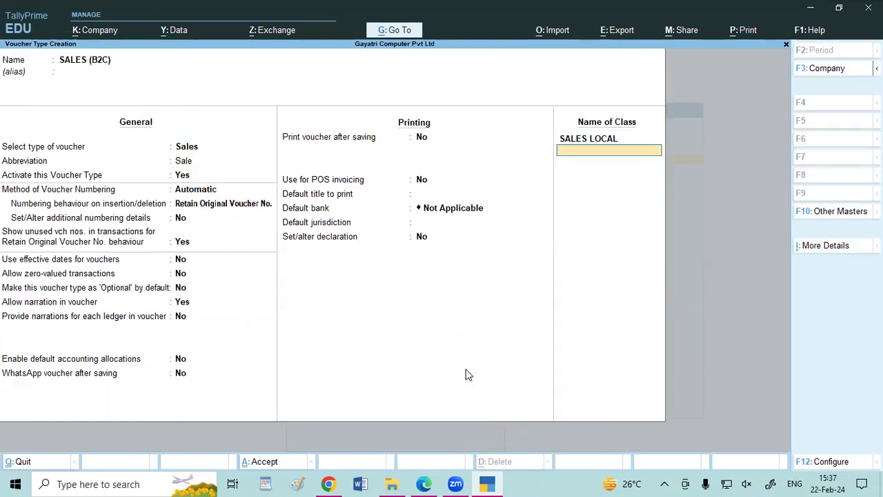
- Add a second voucher class named SALES INTERSTATE without excluding or including any groups
{"action": "type", "text": "SALES"}
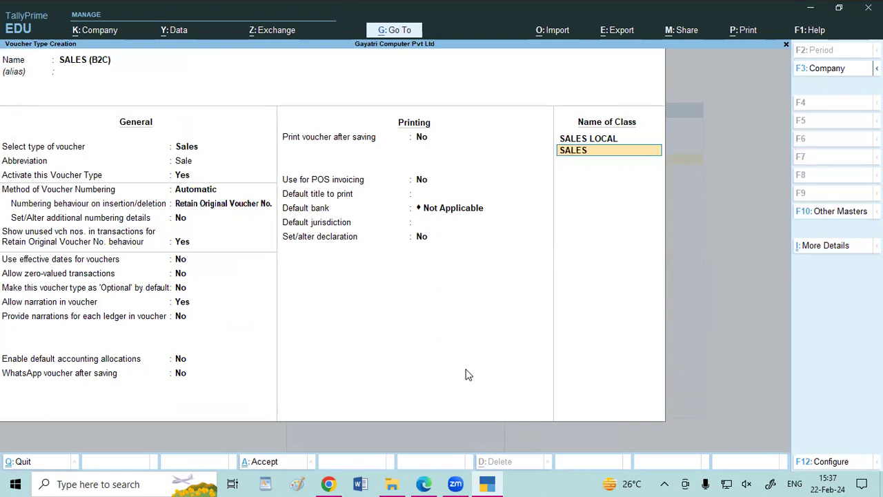
{"action": "type", "text": " INTERSTATE"}
{"action": "key", "text": "Return"}
{"action": "key", "text": "Return"}
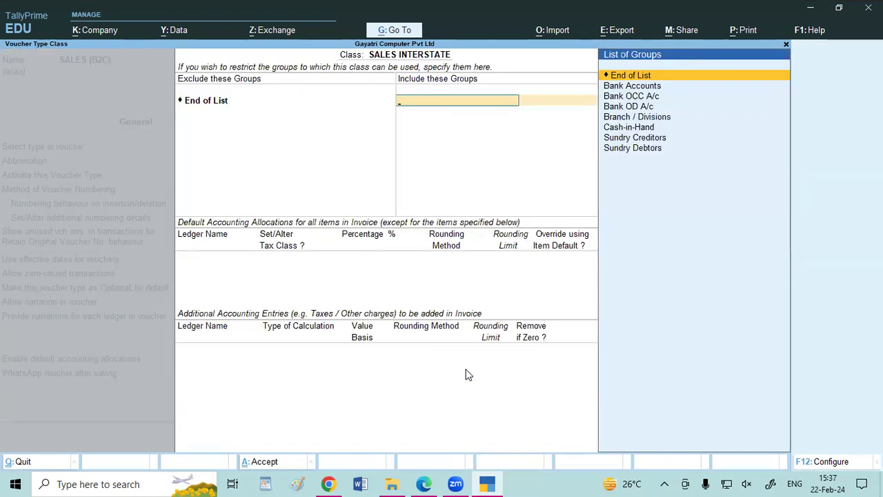
{"action": "key", "text": "Return"}
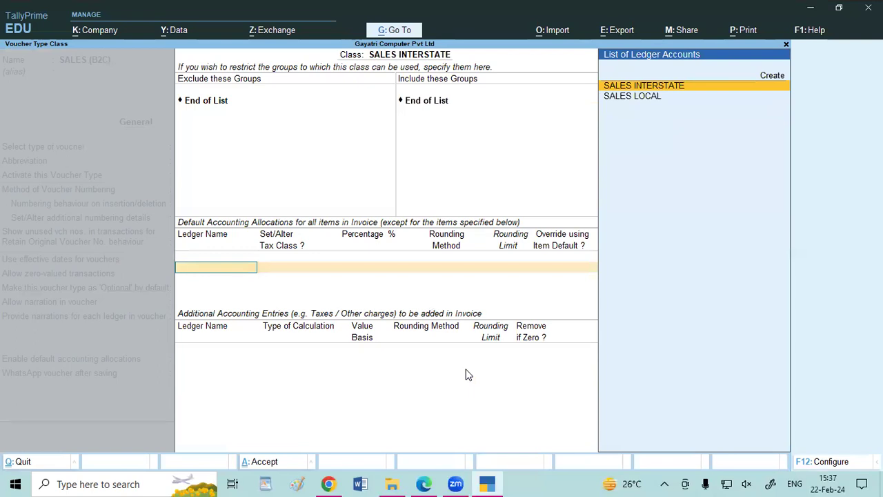
- Allocate items to the SALES INTERSTATE ledger at 100% and add IGST as an additional accounting entry
{"action": "key", "text": "Return"}
{"action": "key", "text": "Return"}
{"action": "key", "text": "Return"}
{"action": "key", "text": "Return"}
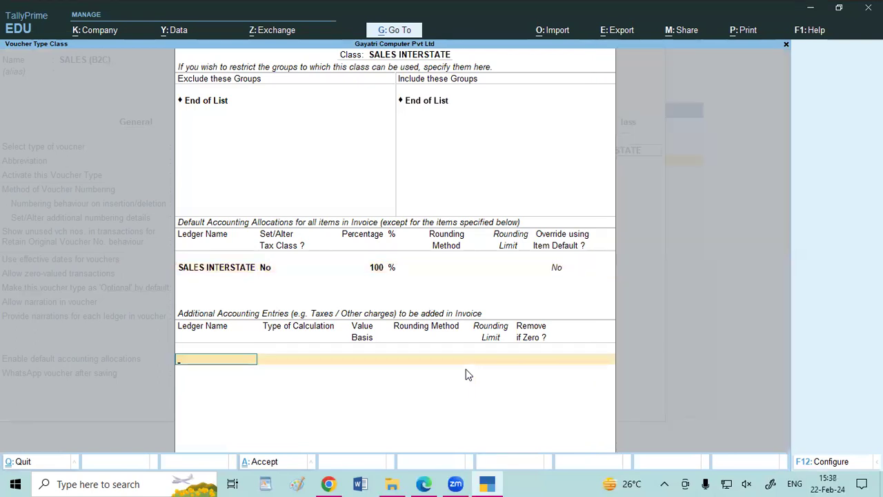
{"action": "type", "text": "IG"}
{"action": "key", "text": "Return"}
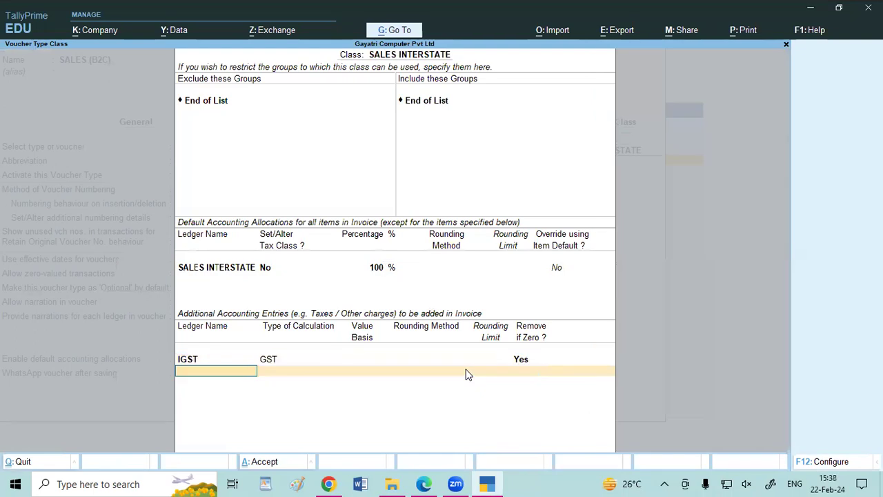
- Add the Round Off ledger with As Total Amount Rounding, Normal Rounding and limit 1, and accept the SALES INTERSTATE class
{"action": "type", "text": "rou"}
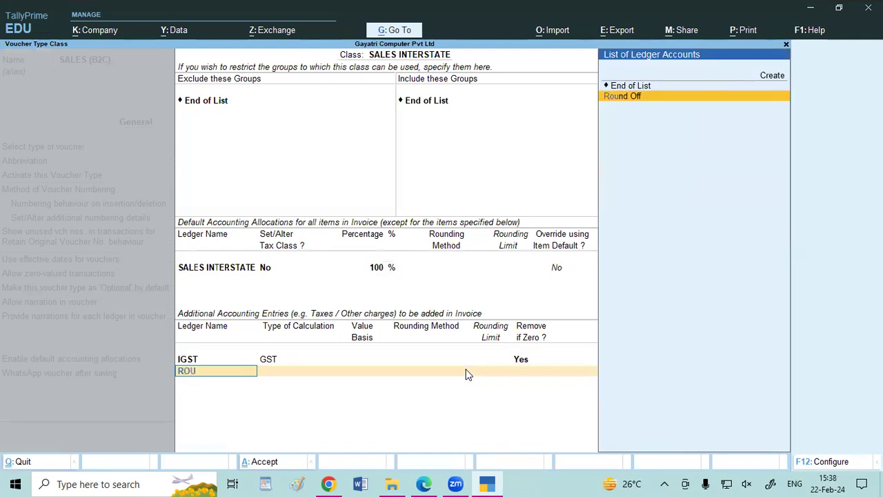
{"action": "key", "text": "Return"}
{"action": "key", "text": "Down"}
{"action": "key", "text": "Down"}
{"action": "key", "text": "Down"}
{"action": "key", "text": "Return"}
{"action": "key", "text": "Down"}
{"action": "key", "text": "Down"}
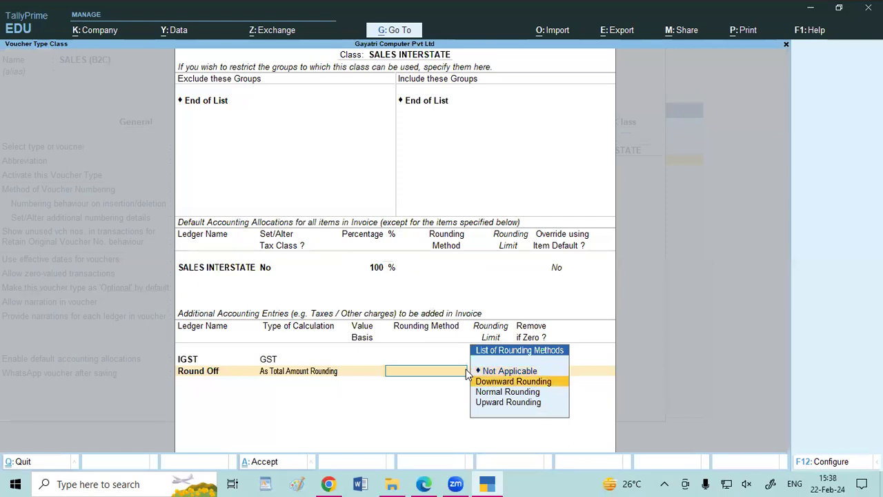
{"action": "key", "text": "Return"}
{"action": "key", "text": "Return"}
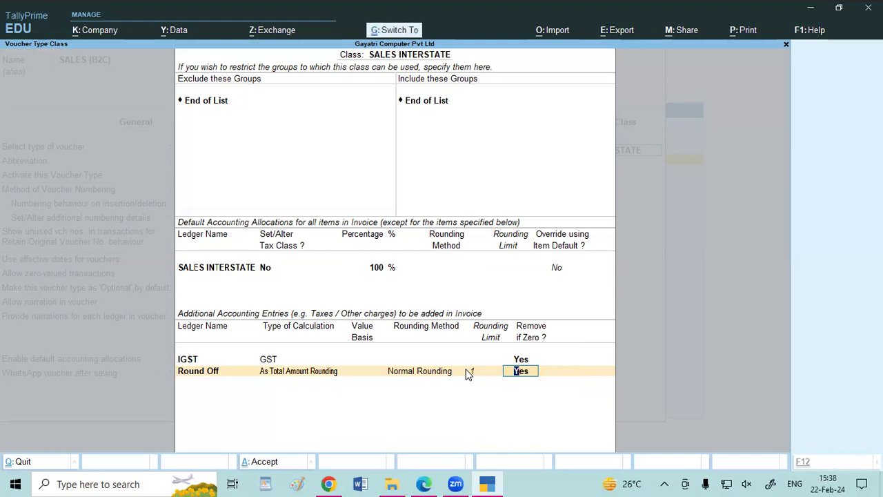
{"action": "key", "text": "ctrl+a"}
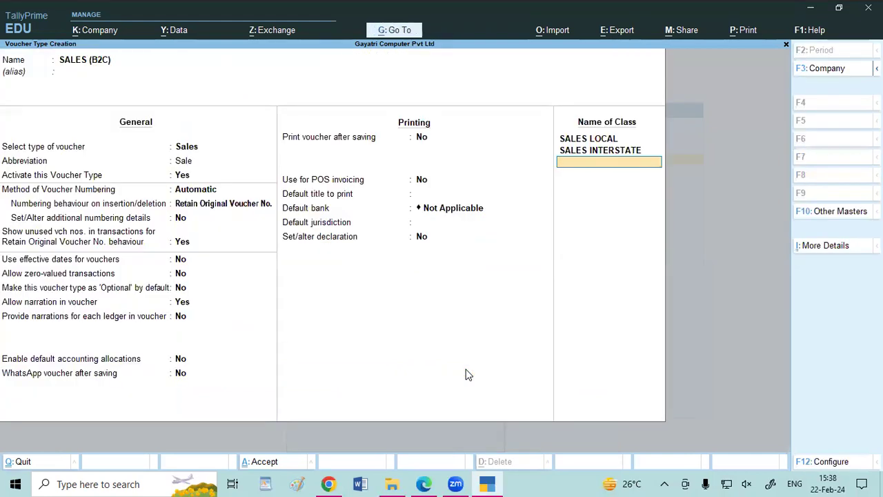
- Save the SALES (B2C) voucher type and return to the Gateway of Tally
{"action": "key", "text": "ctrl+a"}
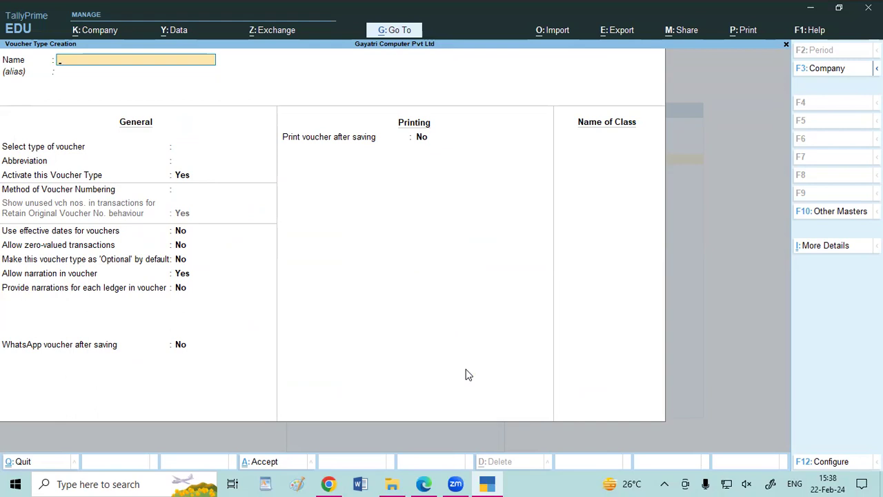
{"action": "key", "text": "Escape"}
{"action": "key", "text": "y"}
{"action": "key", "text": "Escape"}
{"action": "key", "text": "Escape"}
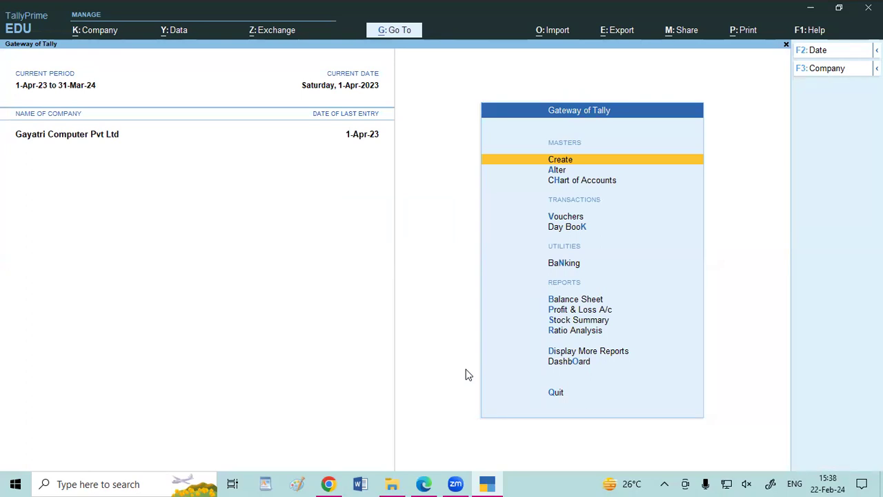
- Open the existing SALES (B2B) voucher type for alteration to review its settings and classes
{"action": "key", "text": "Down"}
{"action": "key", "text": "Return"}
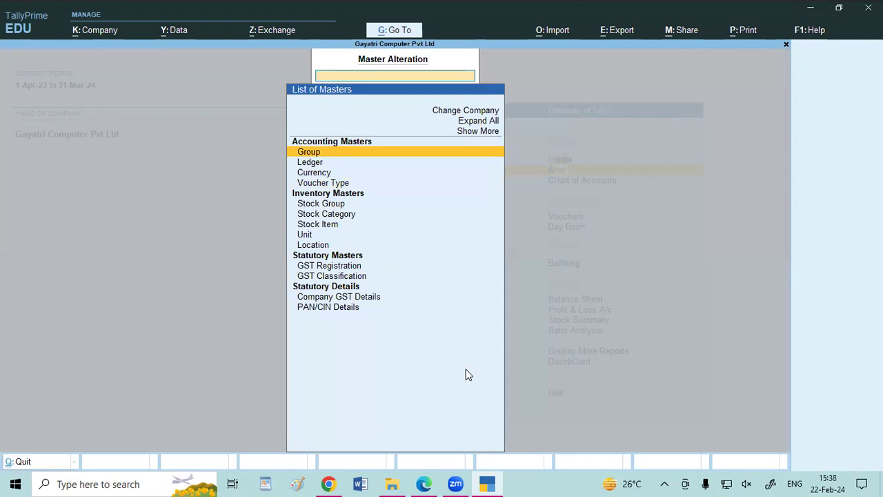
{"action": "key", "text": "Down"}
{"action": "key", "text": "Down"}
{"action": "key", "text": "Down"}
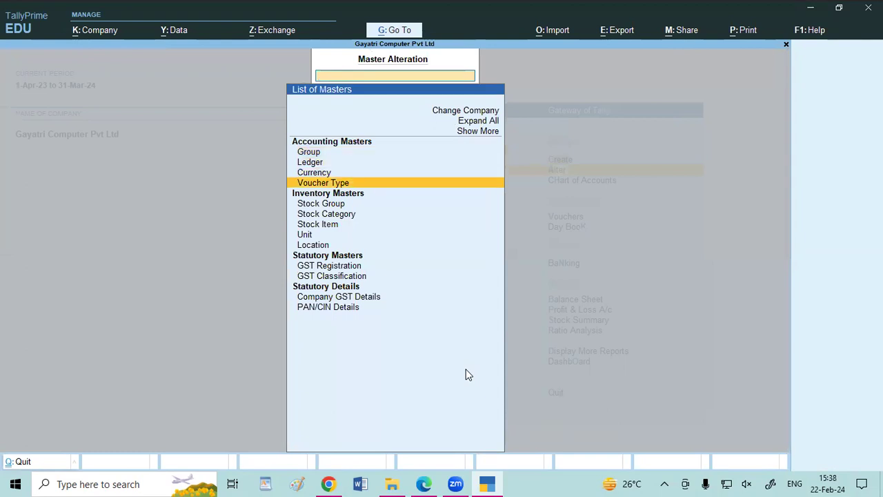
{"action": "key", "text": "Return"}
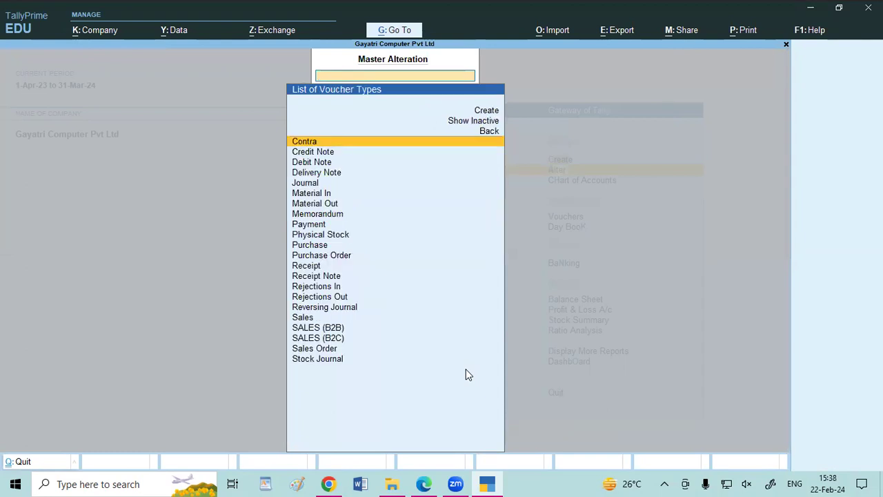
{"action": "type", "text": "SALE"}
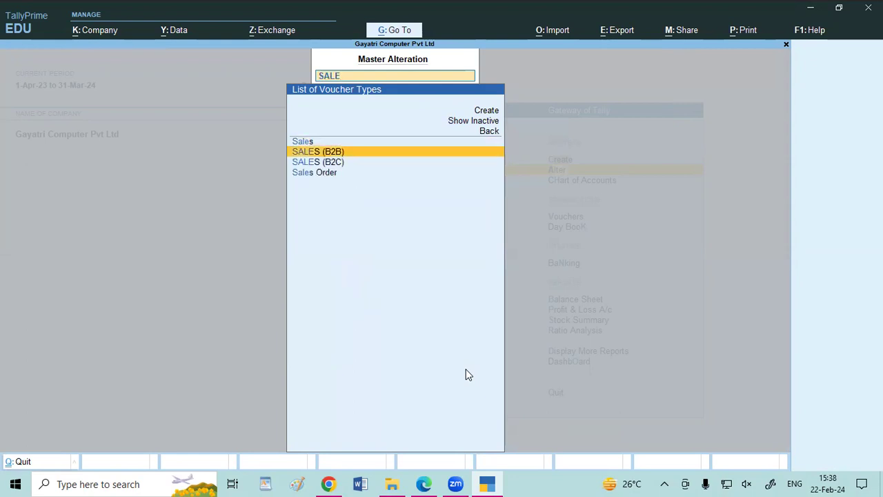
{"action": "key", "text": "Return"}
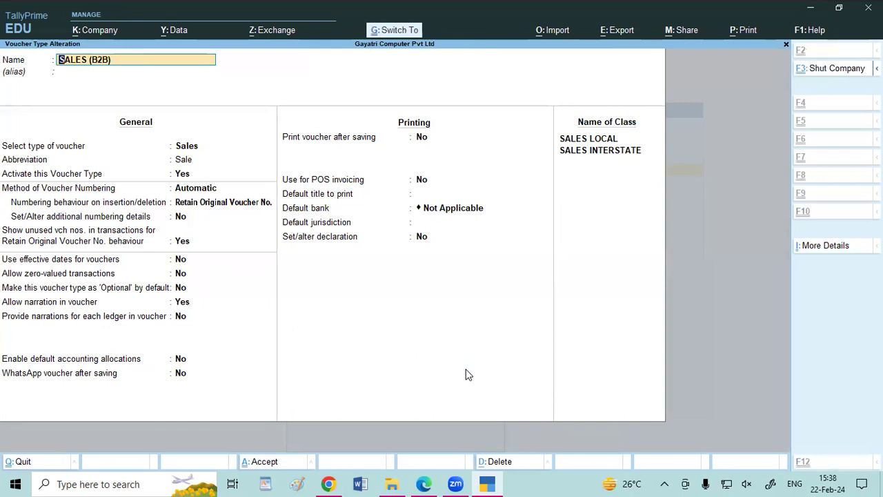
- Accept the voucher type without edits and leave master alteration for the Gateway of Tally
{"action": "key", "text": "ctrl+a"}
{"action": "key", "text": "Return"}
{"action": "key", "text": "ctrl+a"}
{"action": "key", "text": "Escape"}
{"action": "key", "text": "Escape"}
{"action": "key", "text": "Up"}
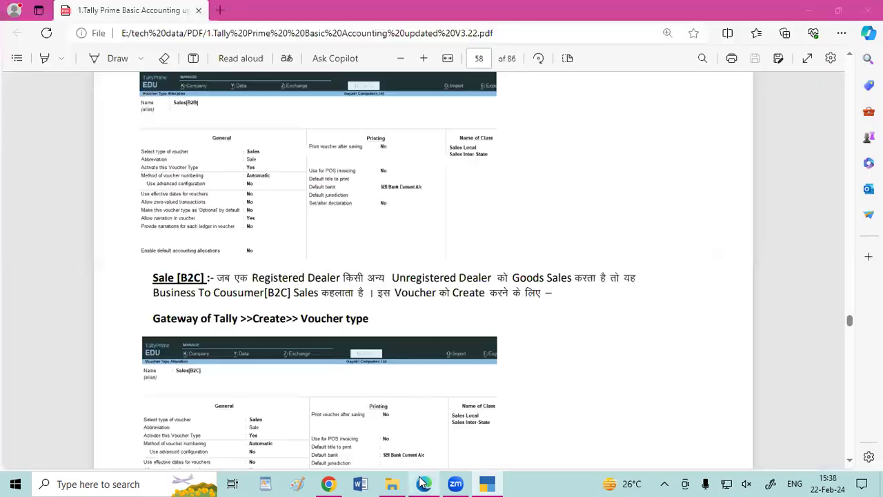
- Switch to the Tally course PDF in Edge and read on from the Sales (B2C) section to the first local sale transaction
{"action": "left_click", "coordinate": [423, 483]}
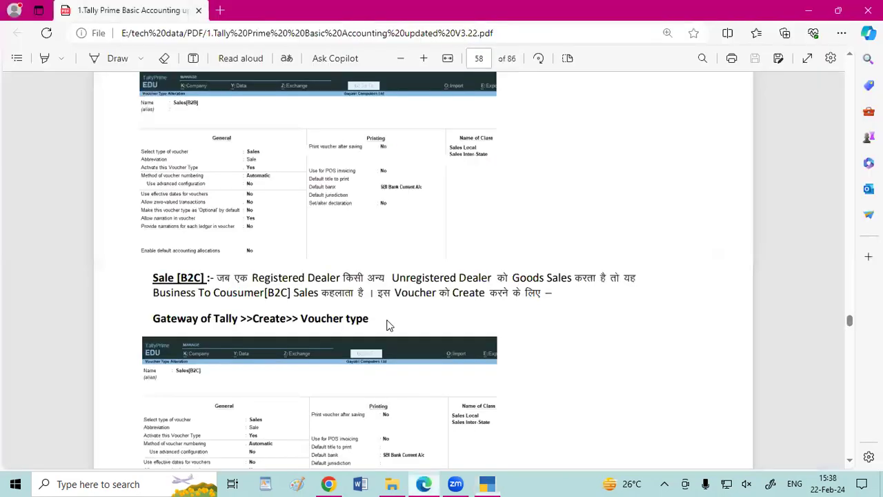
{"action": "scroll", "coordinate": [273, 217], "scroll_direction": "down", "scroll_amount": 5}
{"action": "scroll", "coordinate": [273, 217], "scroll_direction": "down", "scroll_amount": 2}
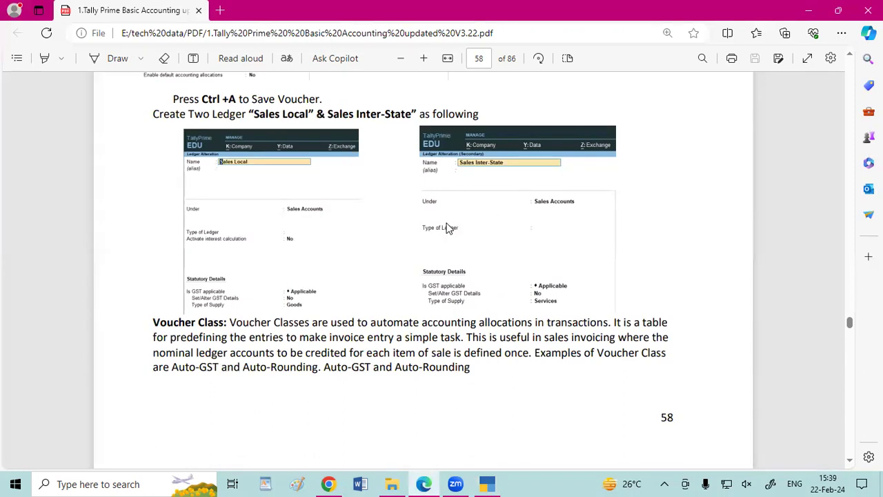
{"action": "scroll", "coordinate": [446, 229], "scroll_direction": "down", "scroll_amount": 5}
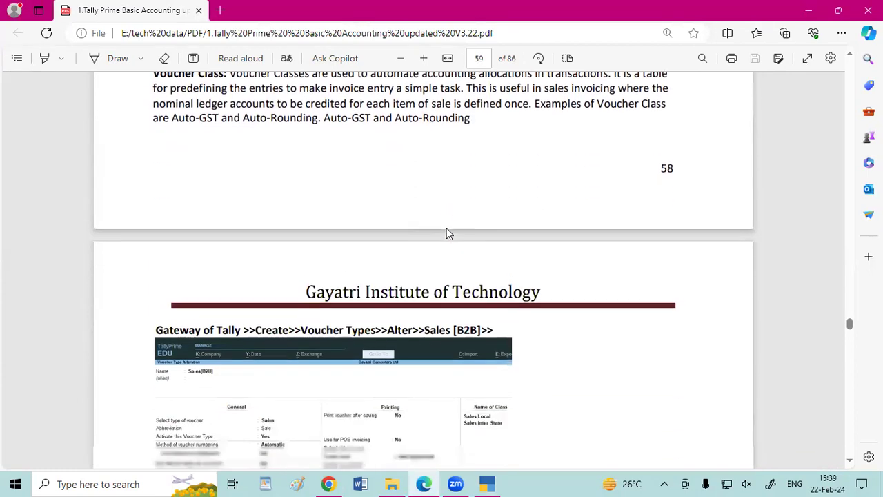
{"action": "scroll", "coordinate": [445, 233], "scroll_direction": "down", "scroll_amount": 12}
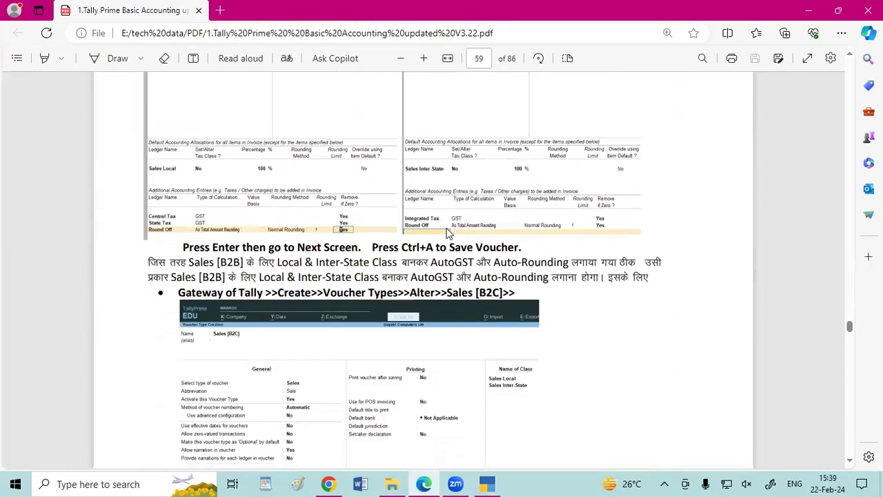
{"action": "scroll", "coordinate": [445, 233], "scroll_direction": "down", "scroll_amount": 10}
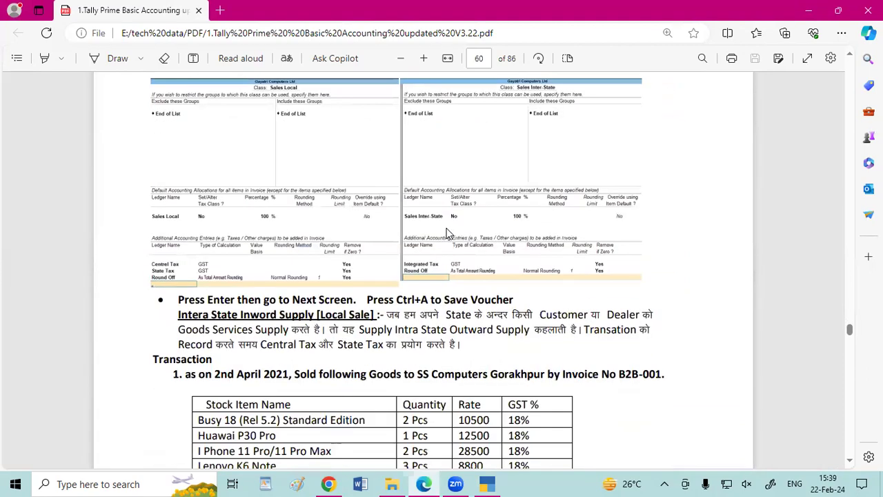
{"action": "scroll", "coordinate": [445, 233], "scroll_direction": "down", "scroll_amount": 4}
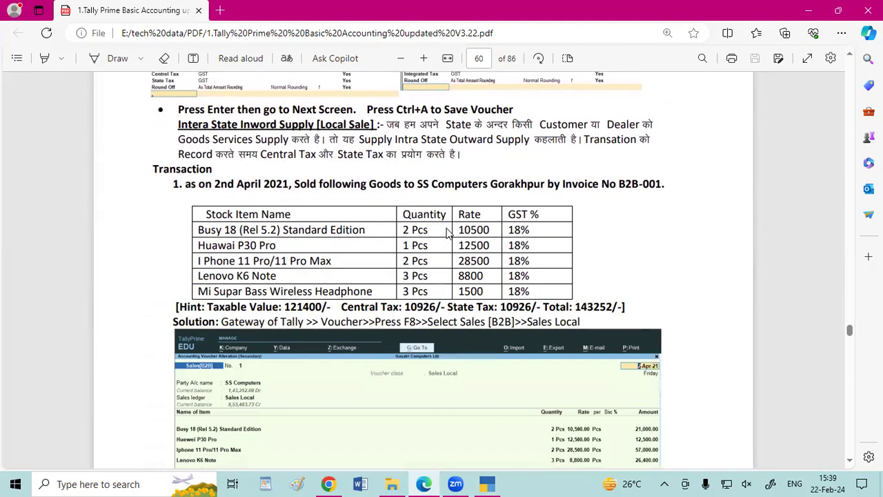
- Return to TallyPrime, open a SALES (B2B) voucher with the SALES LOCAL class to view its preset ledgers, and close it
{"action": "left_click", "coordinate": [487, 483]}
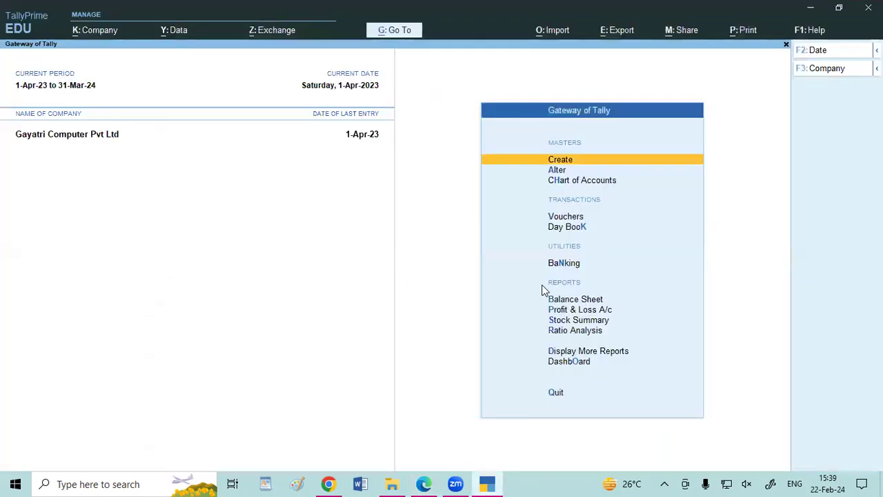
{"action": "key", "text": "v"}
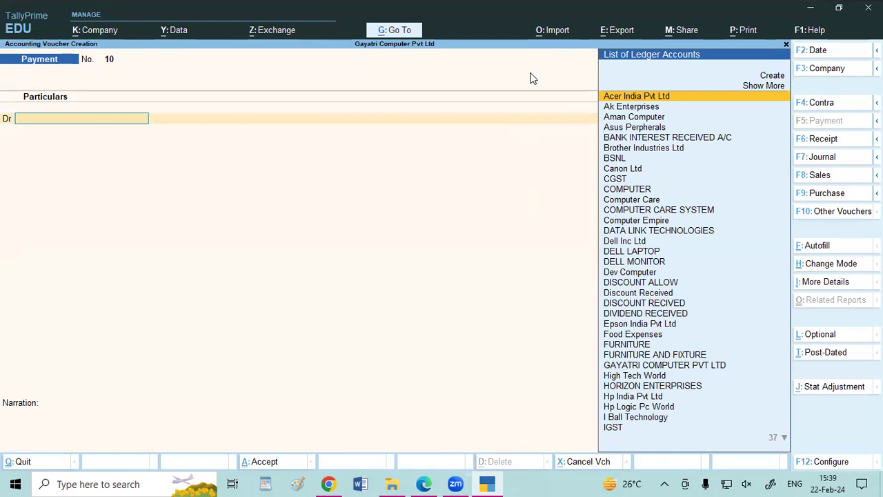
{"action": "key", "text": "F8"}
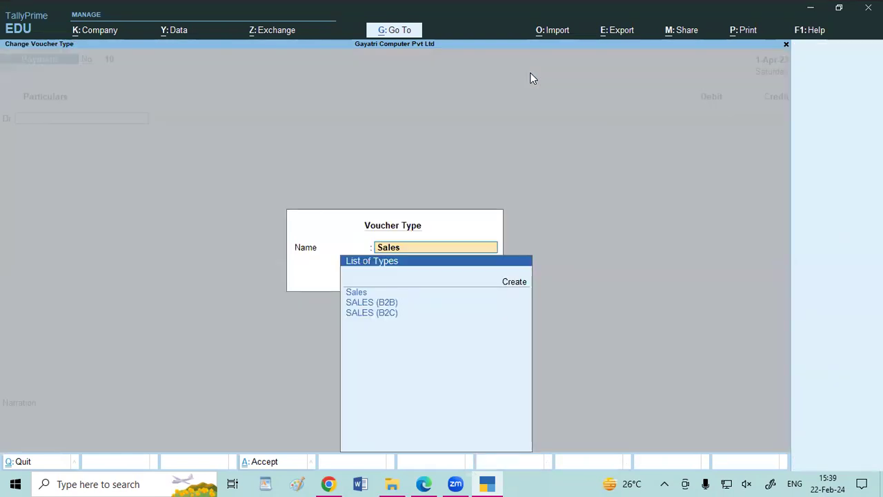
{"action": "key", "text": "Down"}
{"action": "key", "text": "Return"}
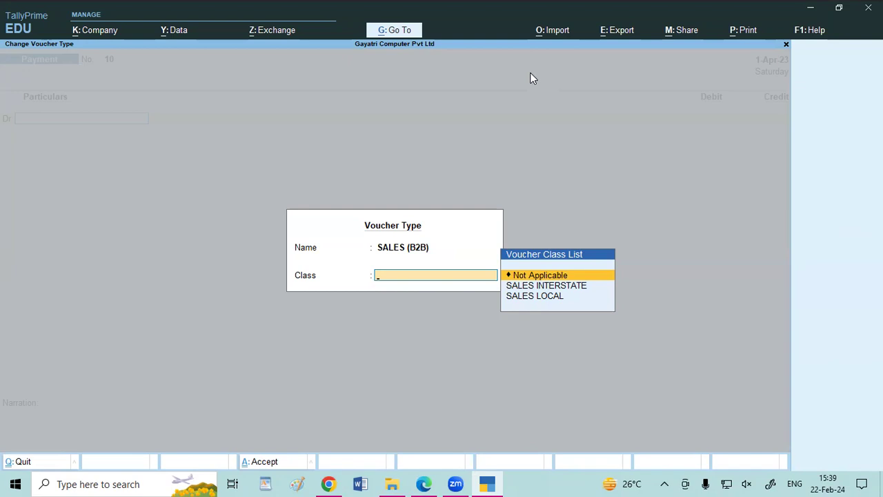
{"action": "key", "text": "Down"}
{"action": "key", "text": "Down"}
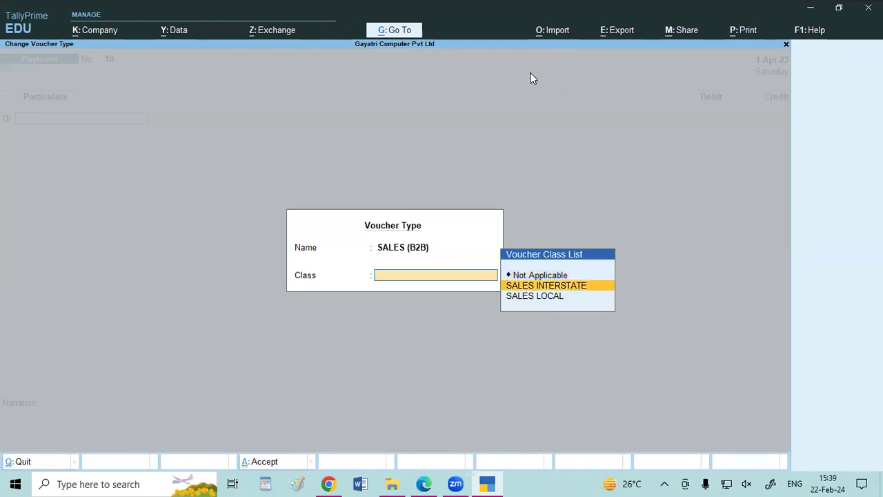
{"action": "key", "text": "Return"}
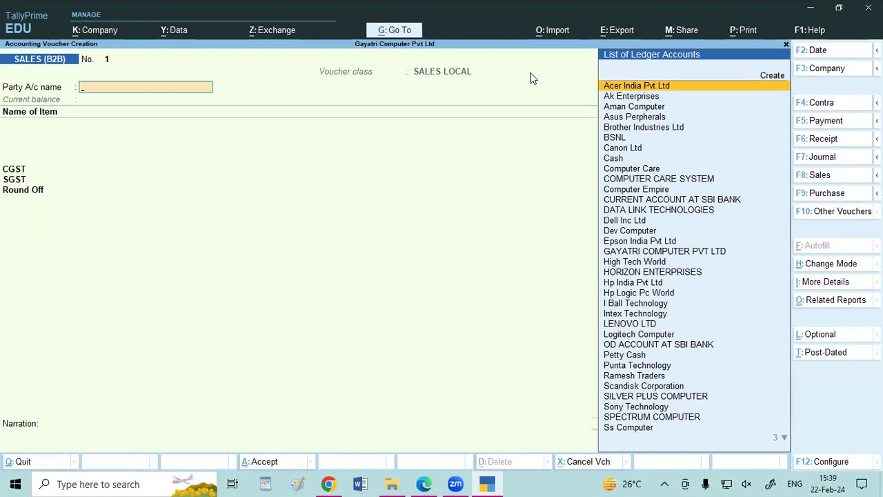
{"action": "key", "text": "Escape"}
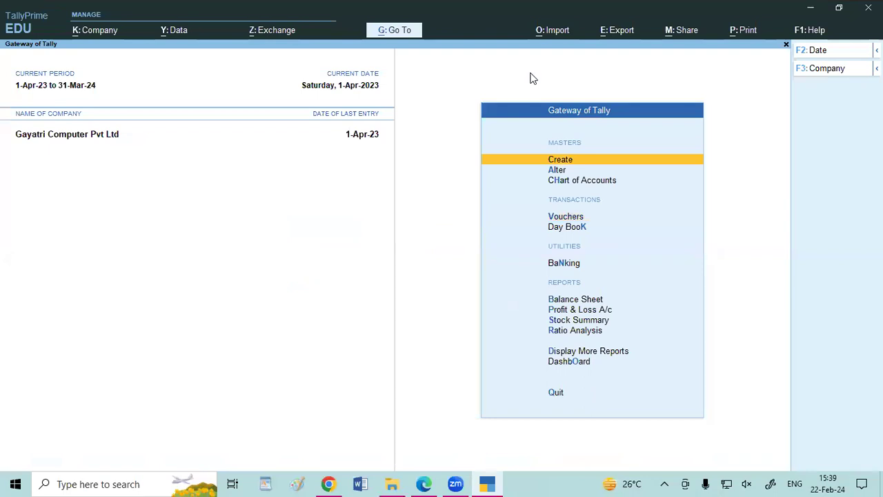
- Reopen voucher entry and switch to the default Sales voucher type to examine its layout without a class
{"action": "key", "text": "v"}
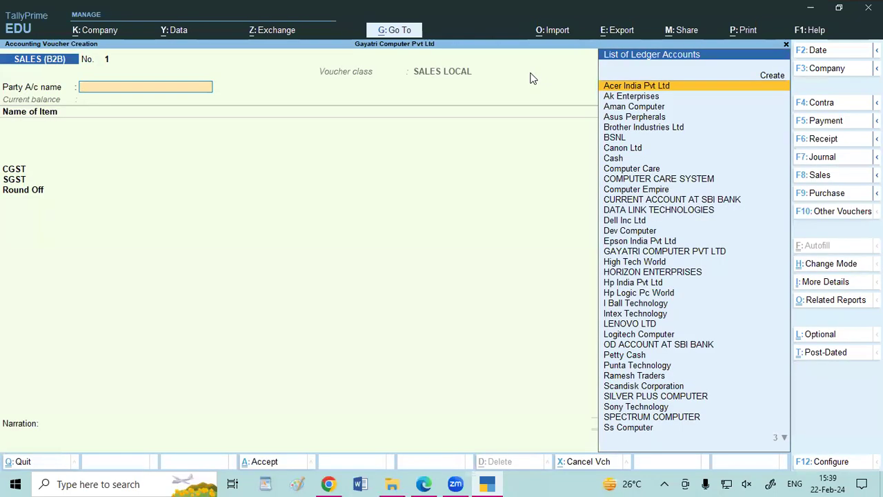
{"action": "key", "text": "F8"}
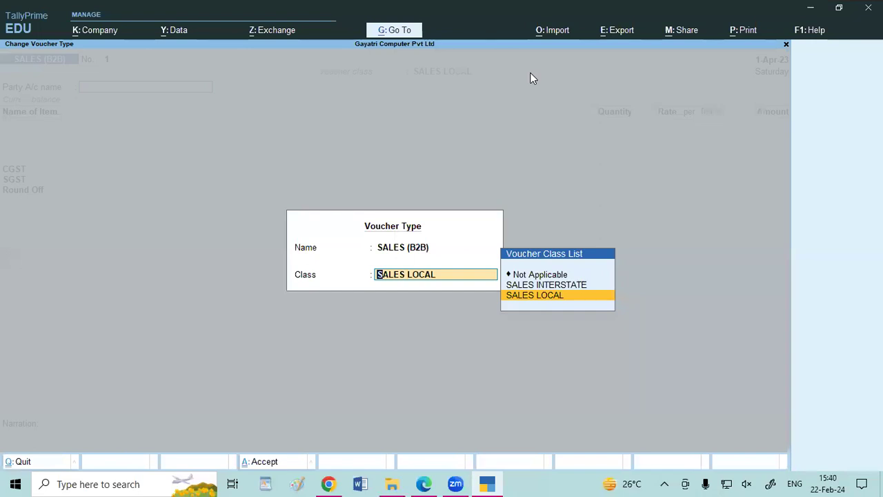
{"action": "key", "text": "BackSpace"}
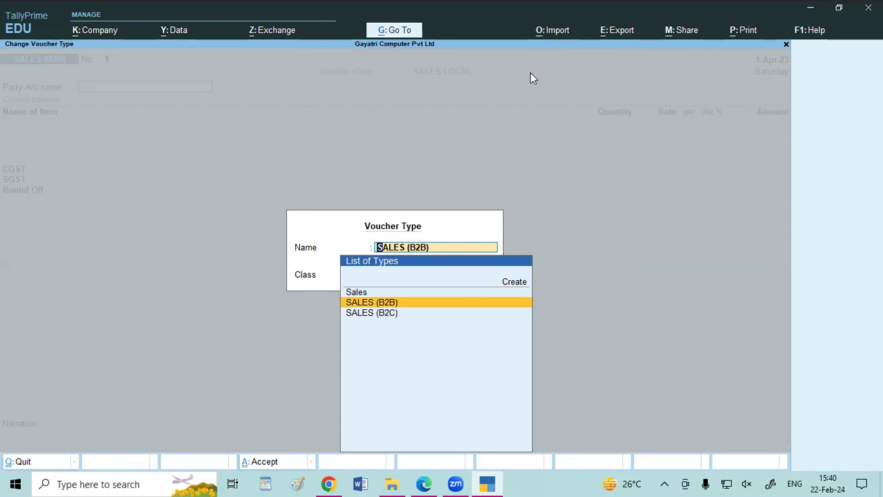
{"action": "key", "text": "Up"}
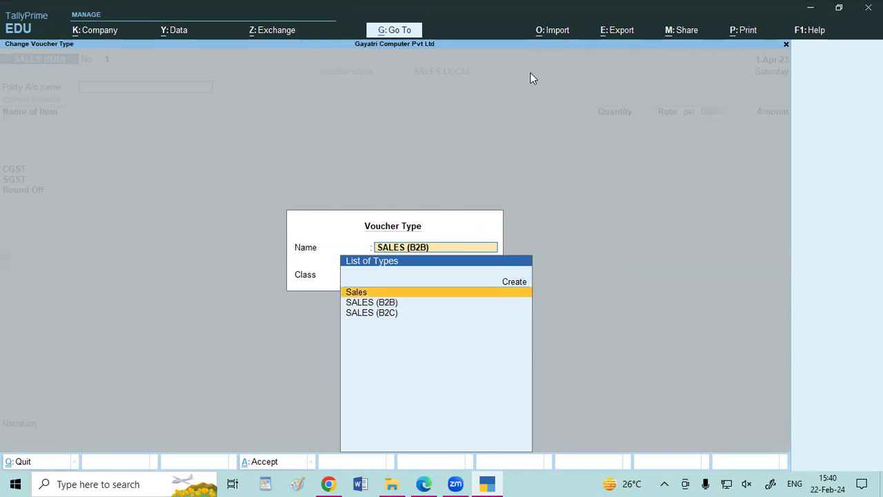
{"action": "key", "text": "Return"}
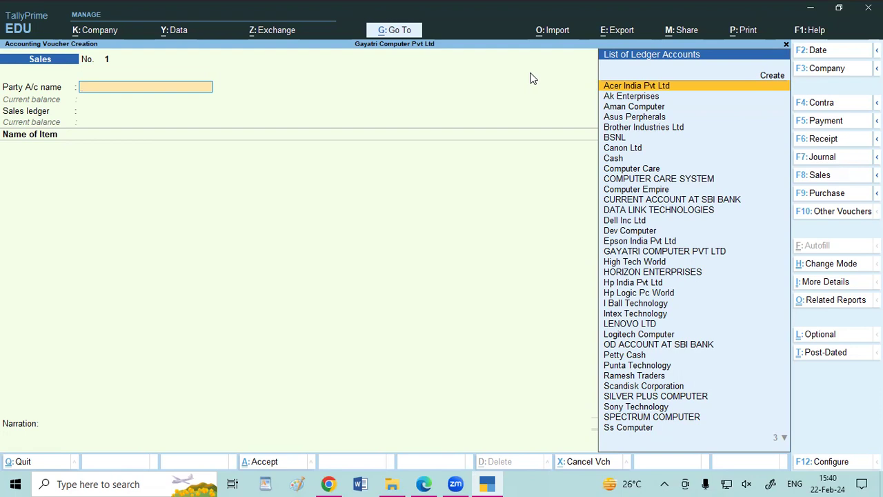
- Change the voucher being entered to type SALES (B2B) with the SALES INTERSTATE class
{"action": "key", "text": "F8"}
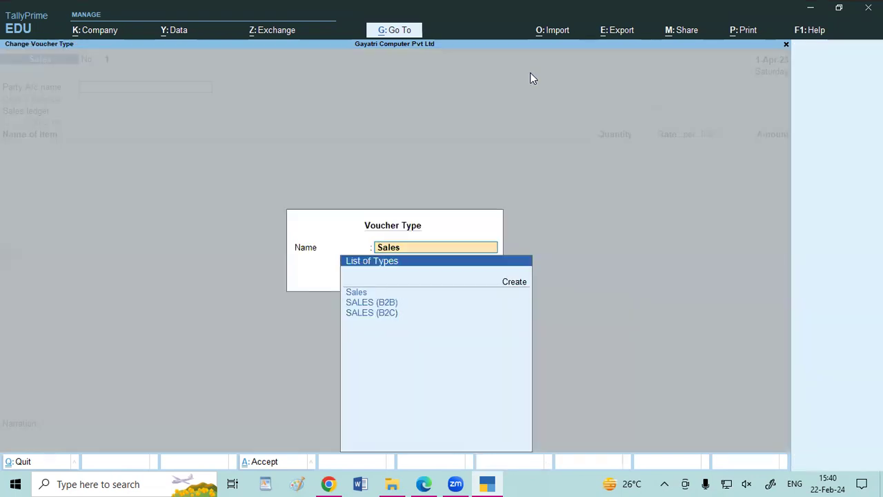
{"action": "key", "text": "Down"}
{"action": "key", "text": "Return"}
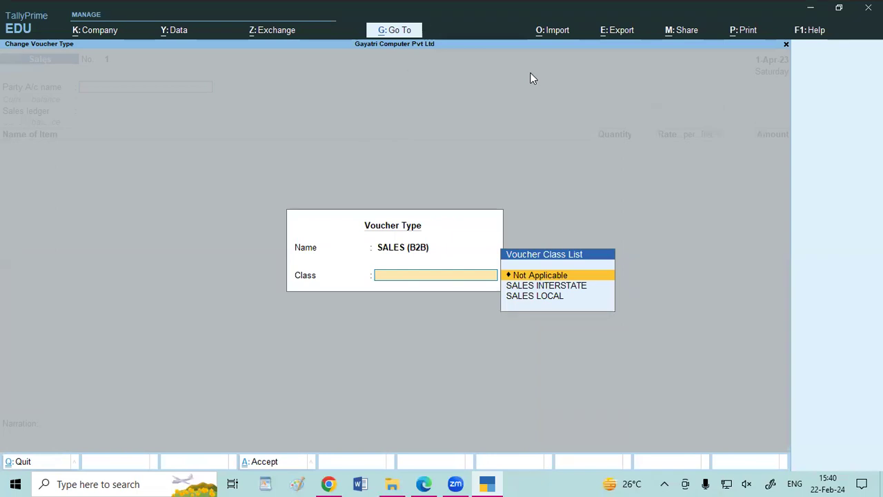
{"action": "key", "text": "Down"}
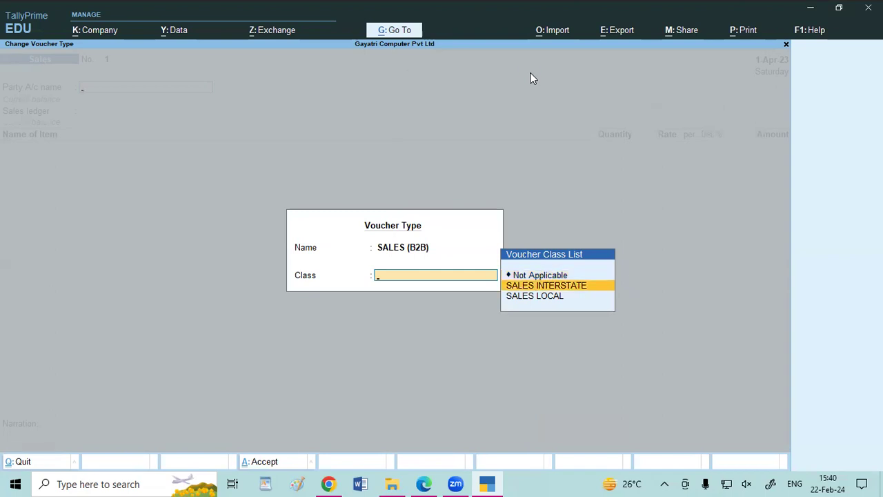
{"action": "key", "text": "Return"}
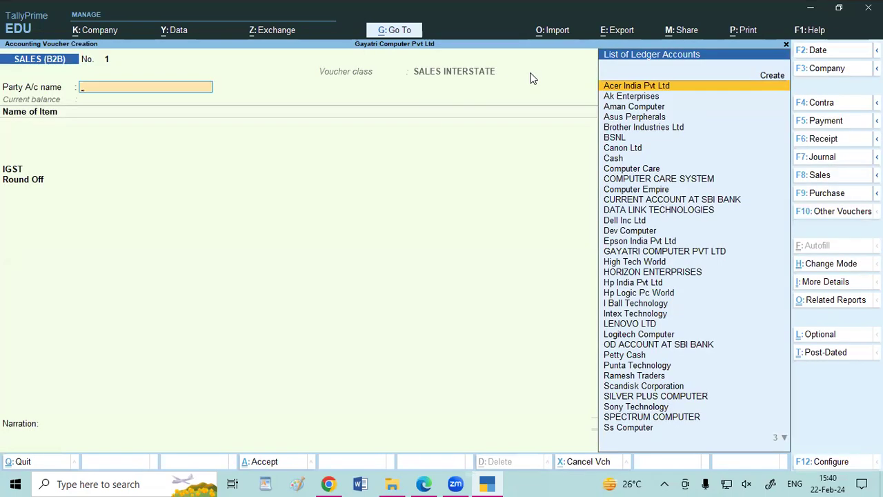